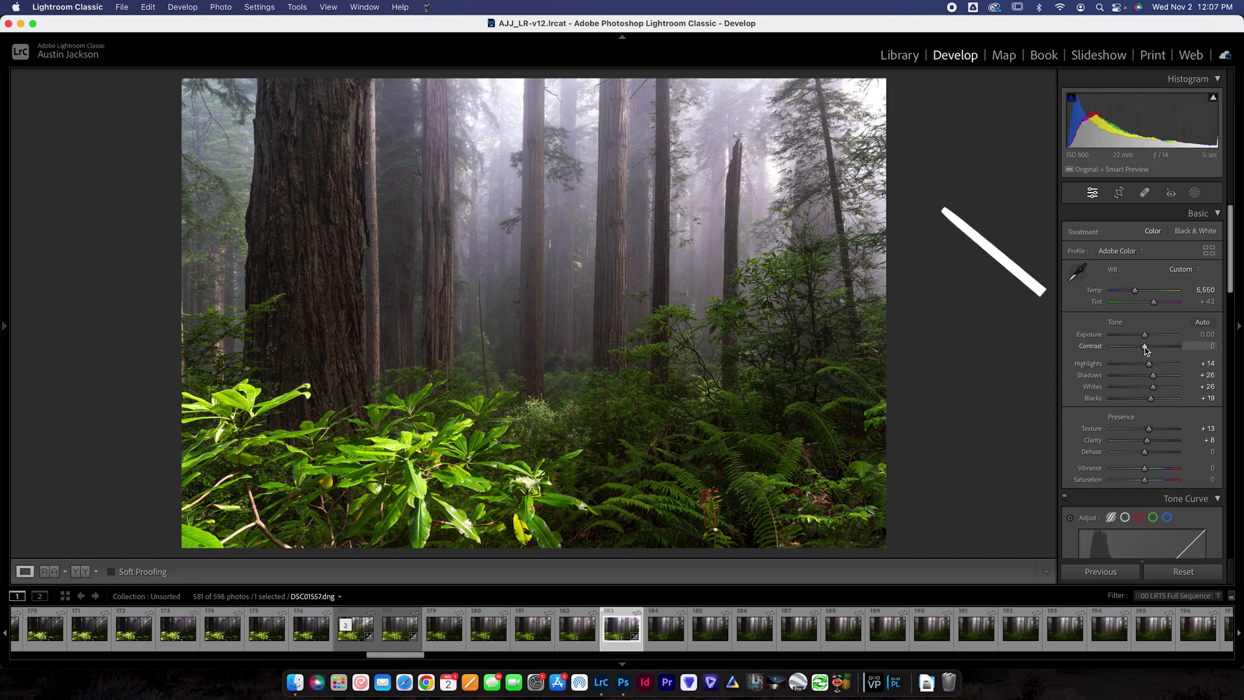
# Step: Send DSC01557.dng from Lightroom Classic to Photoshop 2023 with Edit In (Cmd+E)
pyautogui.scroll(-3, 1154, 421)
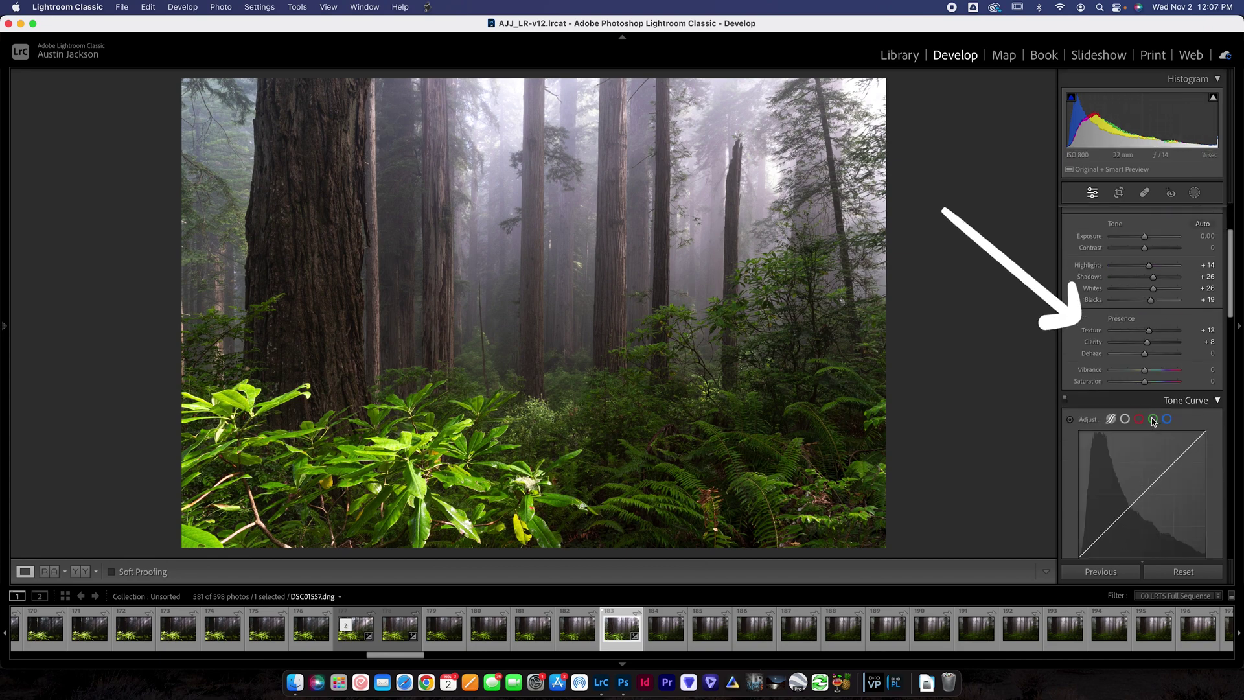
pyautogui.scroll(-15, 1153, 422)
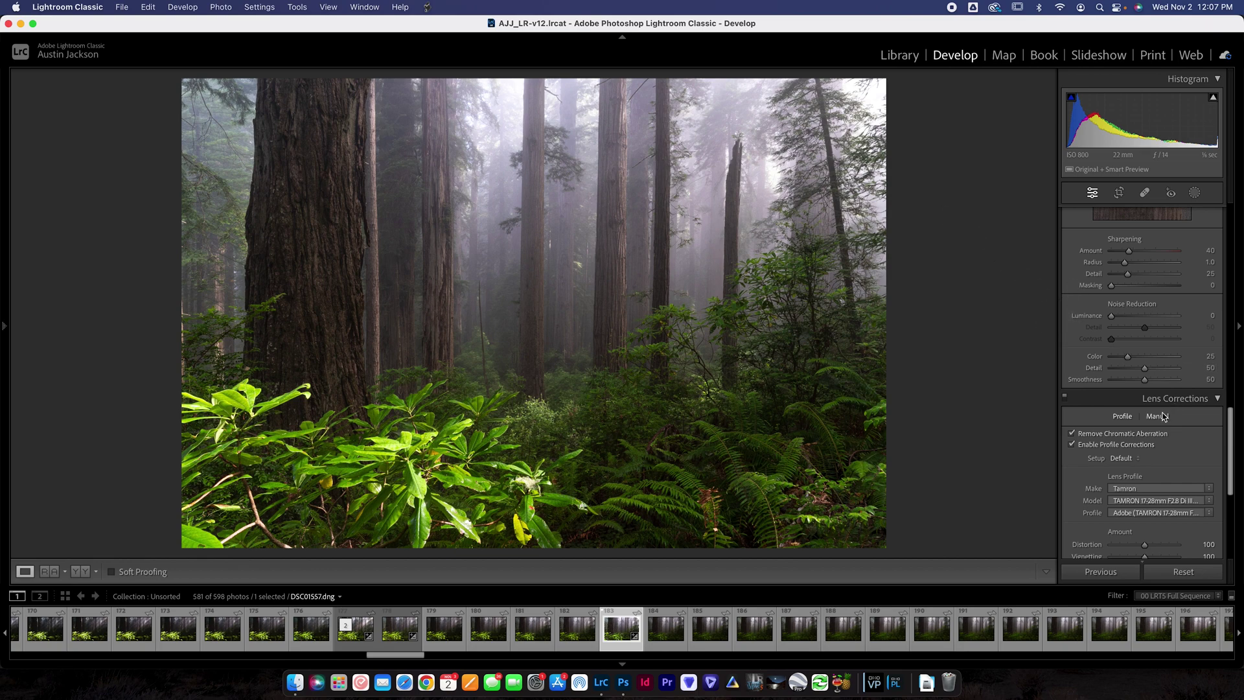
pyautogui.scroll(12, 1101, 346)
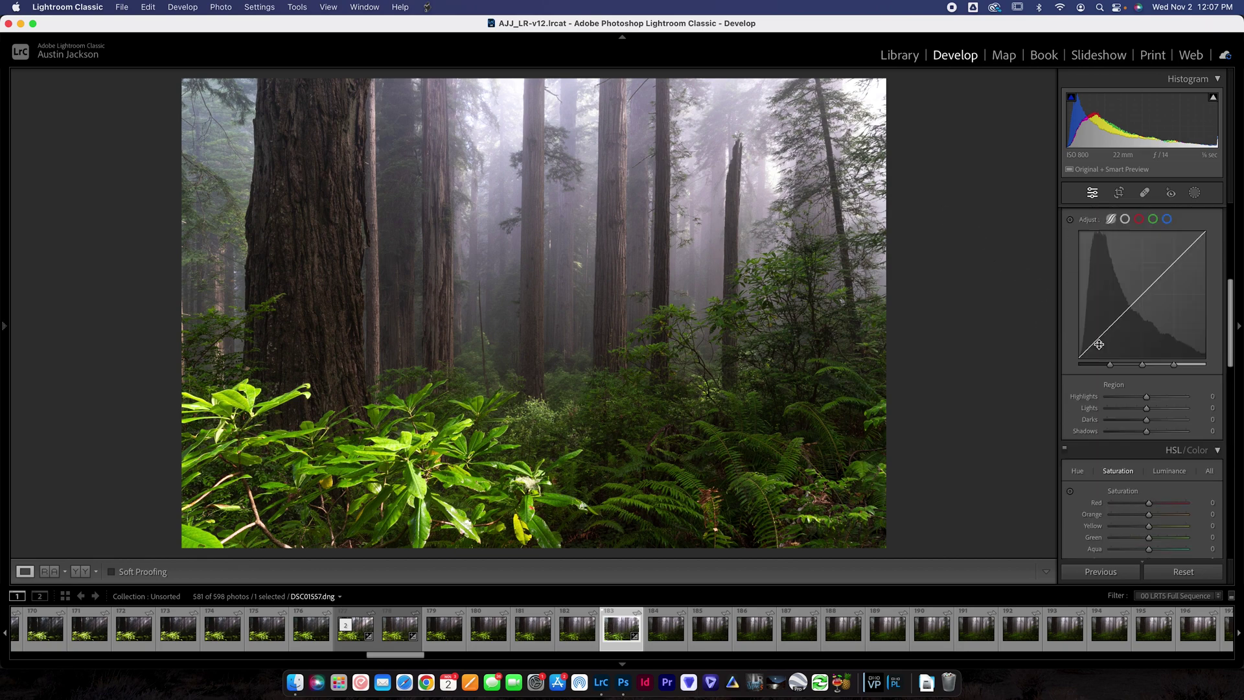
pyautogui.scroll(8, 1099, 344)
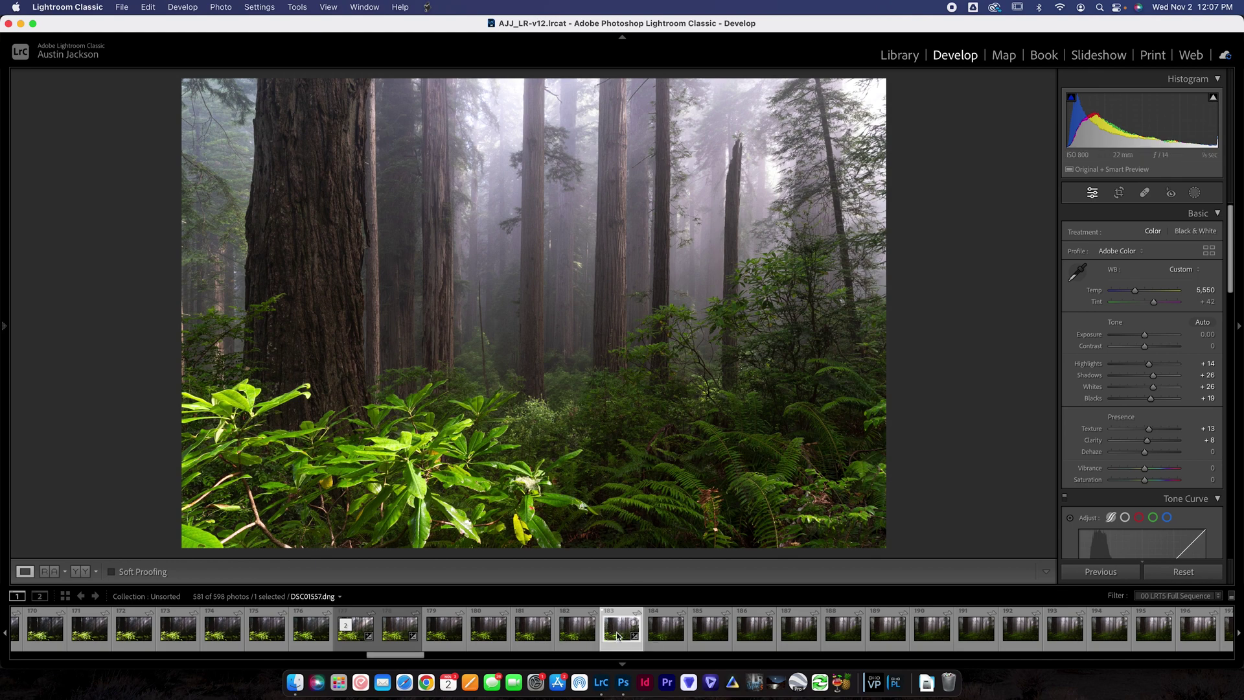
pyautogui.click(221, 6)
pyautogui.moveTo(259, 79)
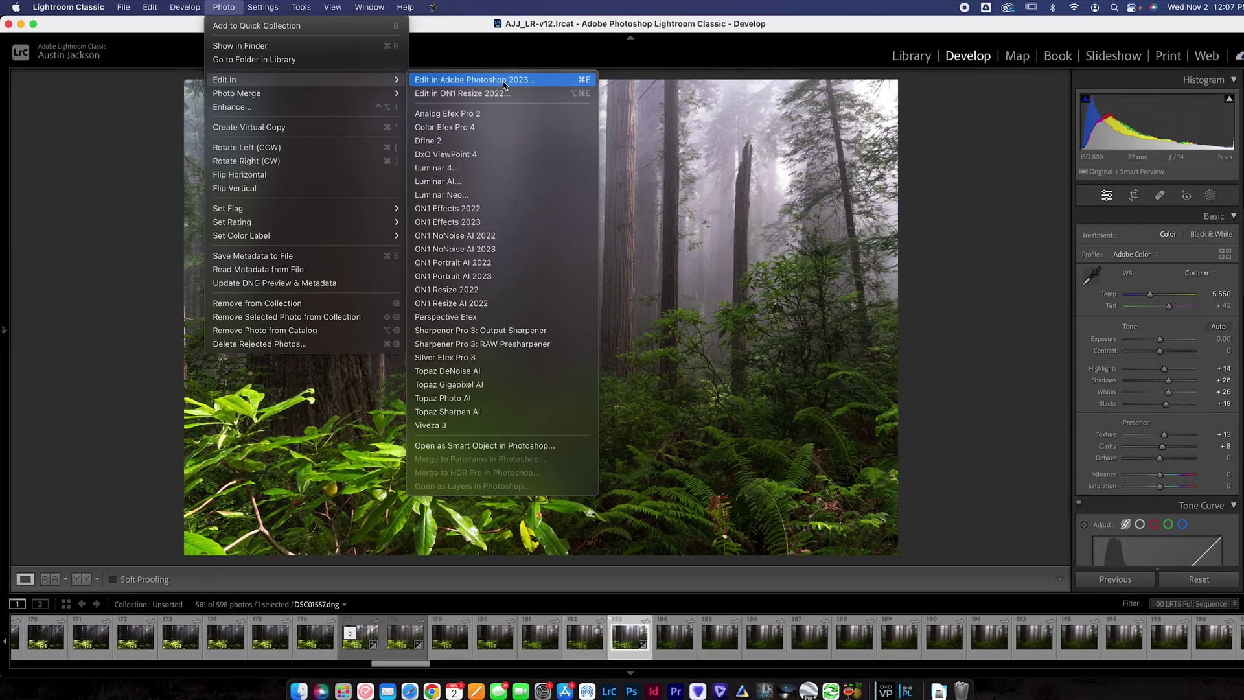
pyautogui.press('super+e')
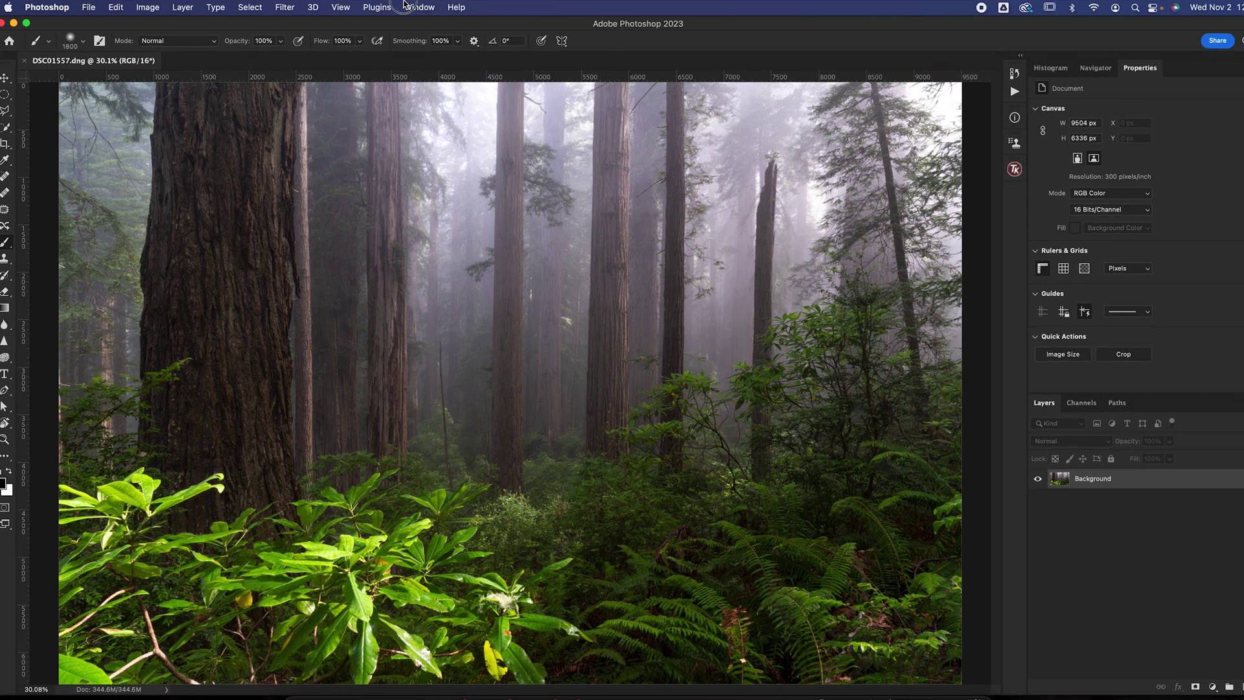
pyautogui.click(411, 6)
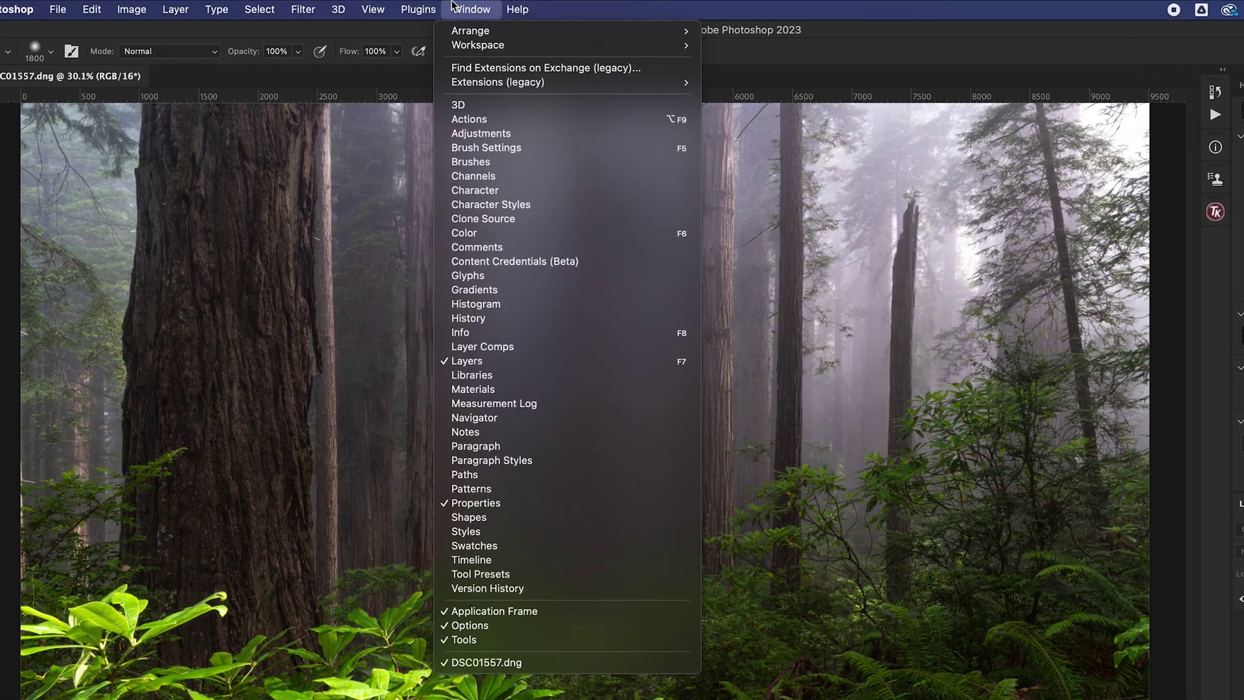
pyautogui.moveTo(551, 38)
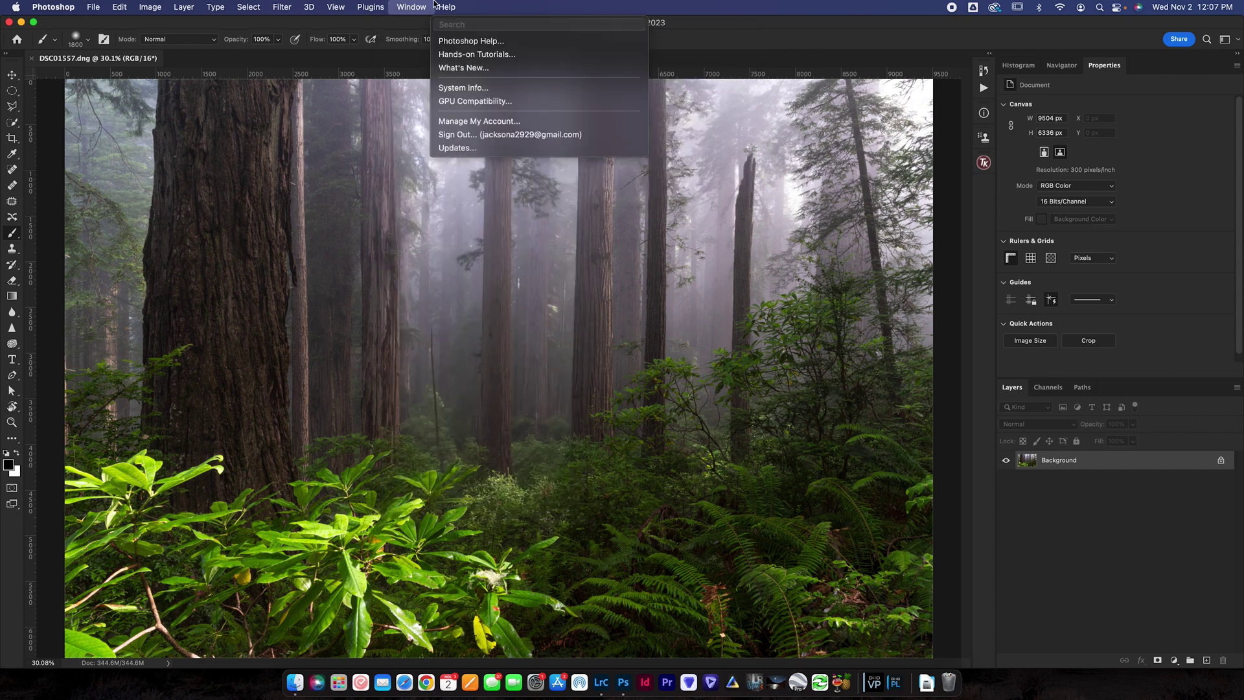
pyautogui.click(411, 7)
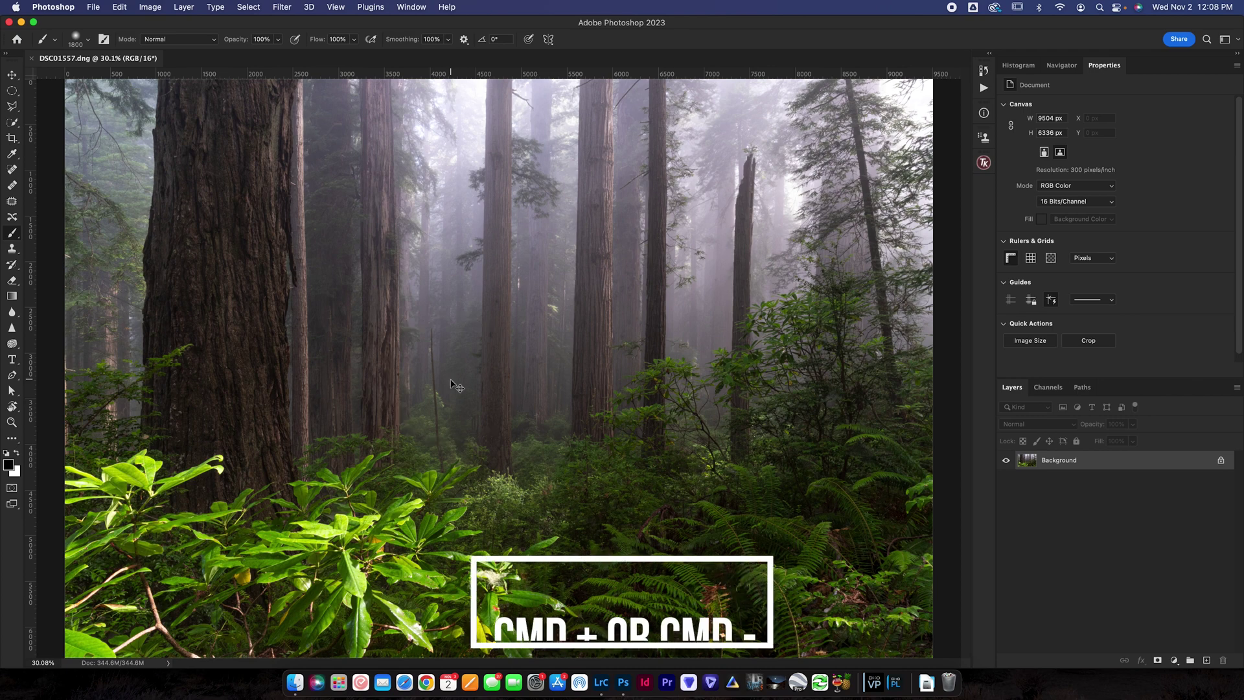
pyautogui.press('super+minus')
pyautogui.press('super+minus')
pyautogui.press('super+minus')
pyautogui.press('super+plus')
pyautogui.press('super+plus')
pyautogui.press('super+plus')
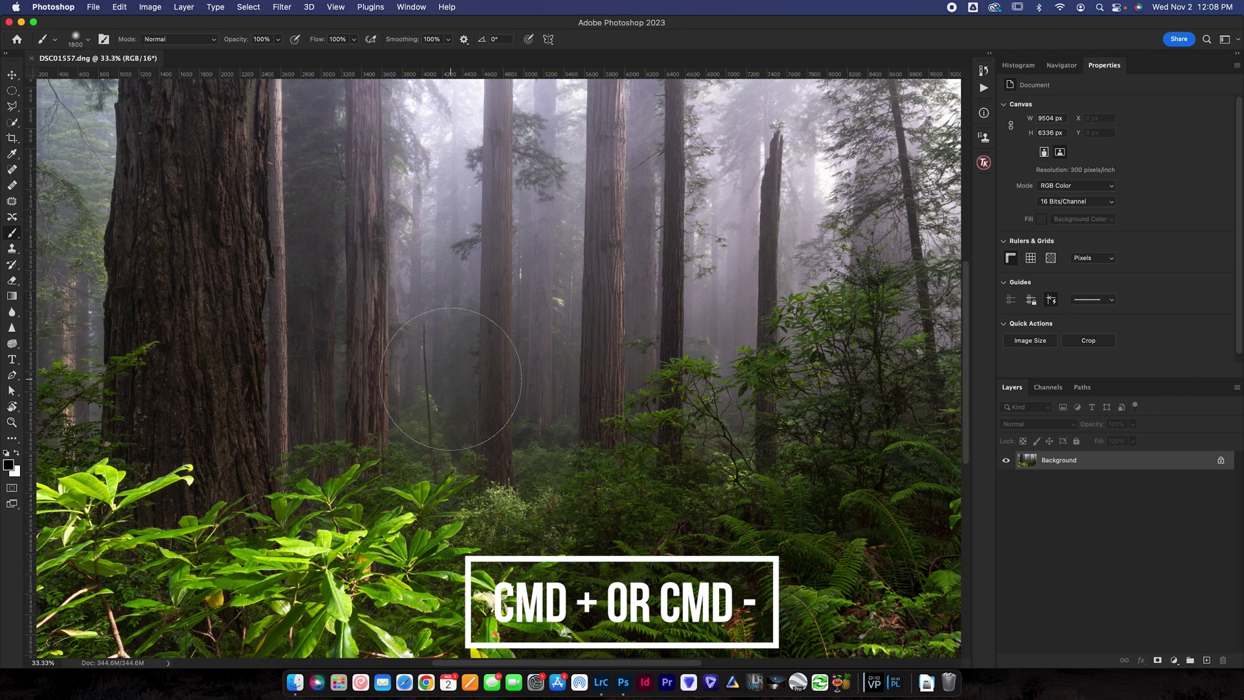
pyautogui.press('super+minus')
pyautogui.press('super+minus')
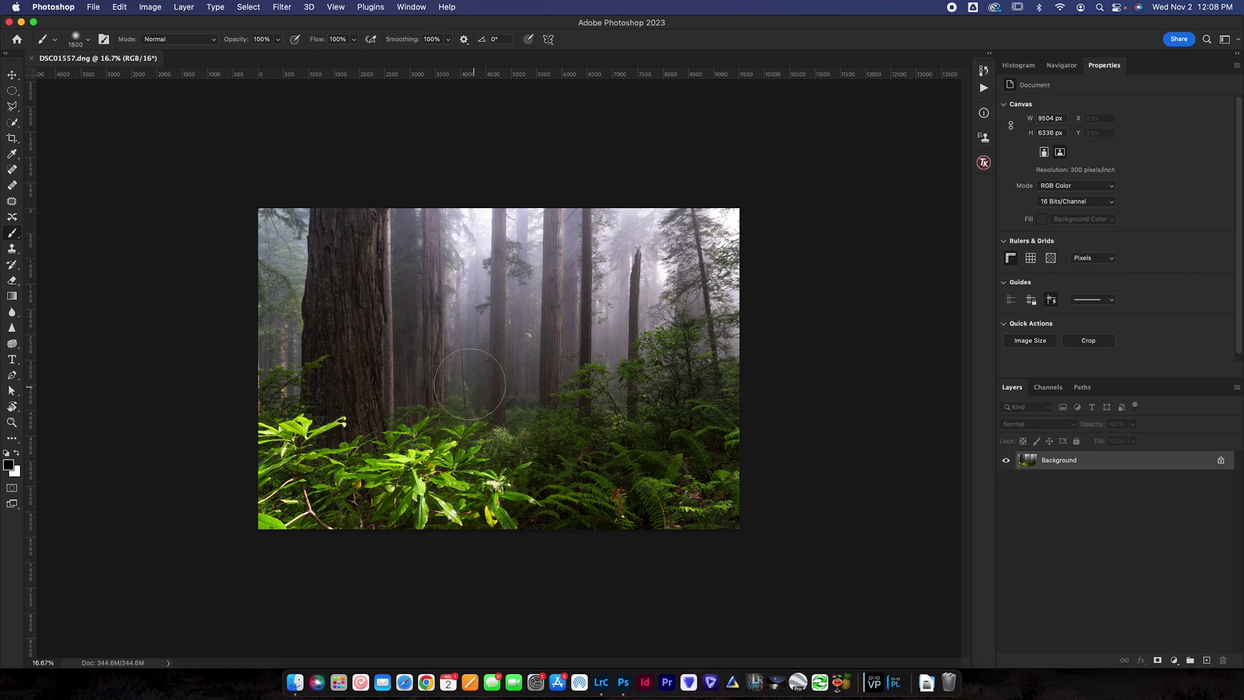
pyautogui.press('super+equal')
pyautogui.press('super+equal')
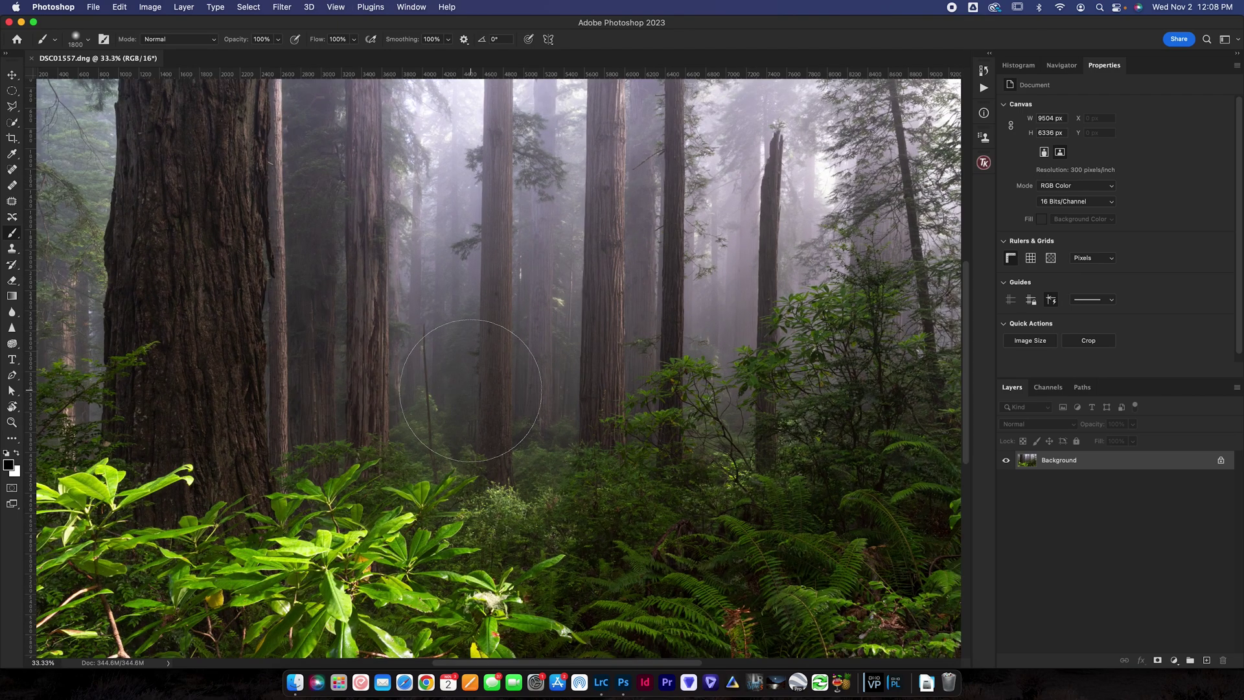
pyautogui.moveTo(583, 394); pyautogui.dragTo(791, 495)
pyautogui.press('super+equal')
pyautogui.press('super+equal')
pyautogui.press('super+equal')
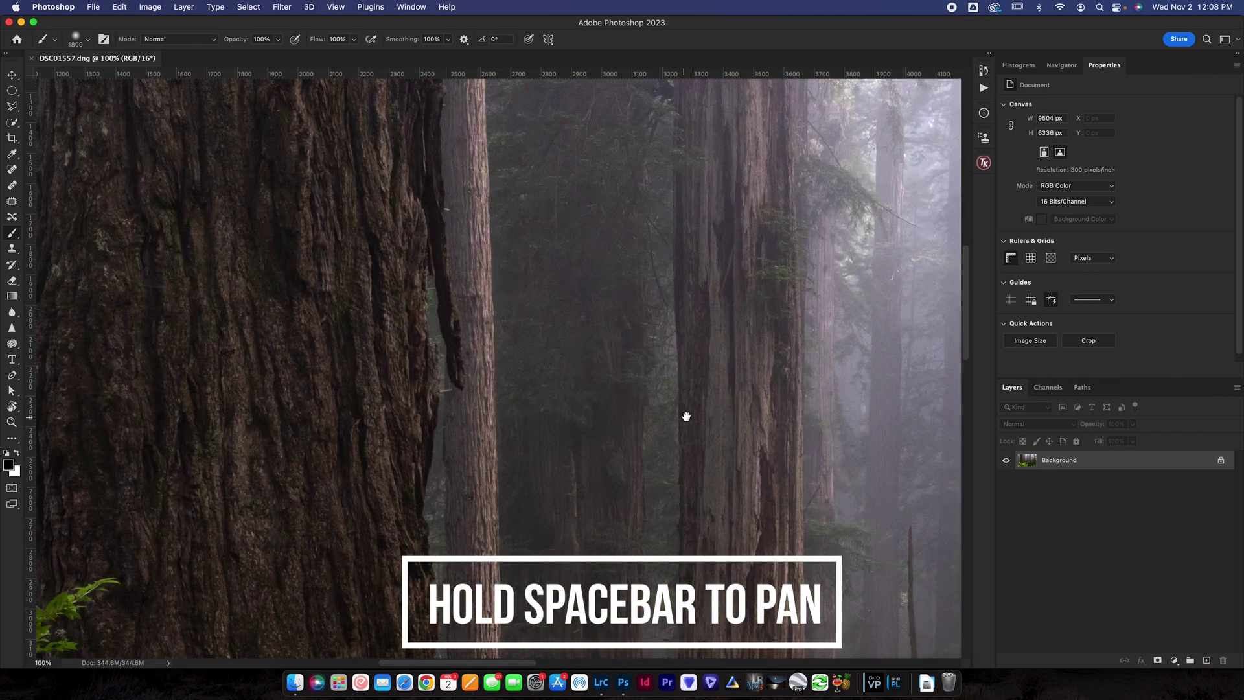
pyautogui.moveTo(686, 416); pyautogui.dragTo(386, 364)
pyautogui.moveTo(473, 348); pyautogui.dragTo(322, 469)
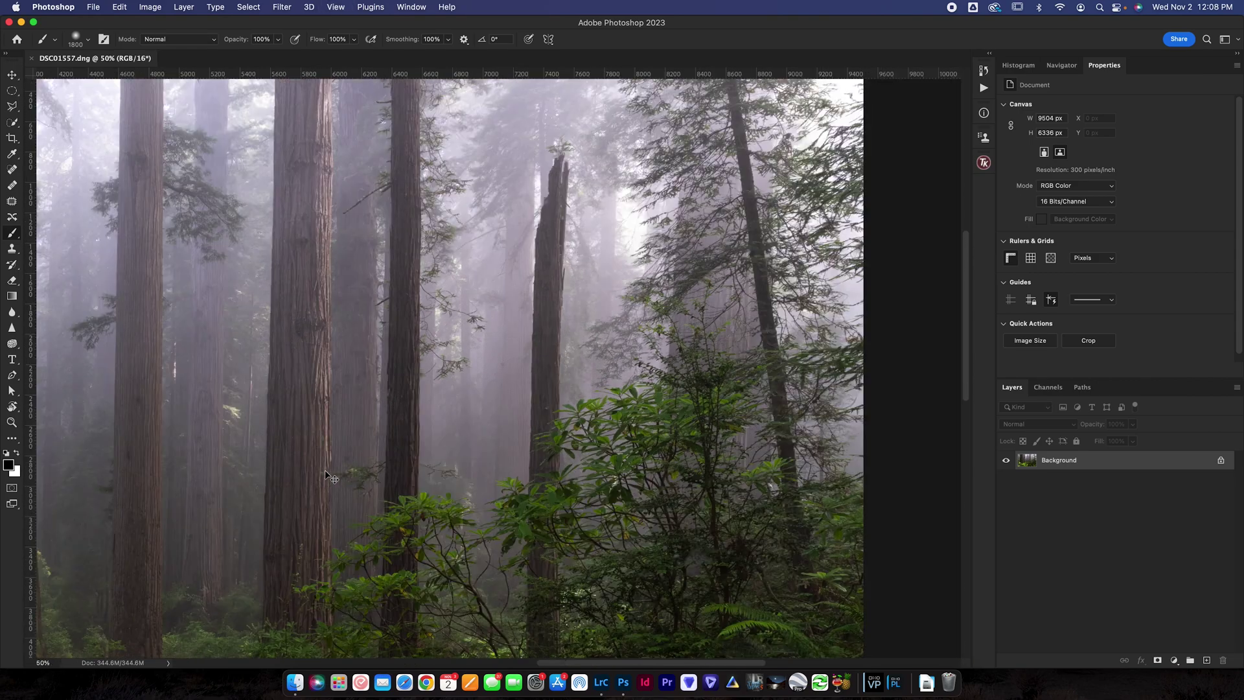
pyautogui.press('super+0')
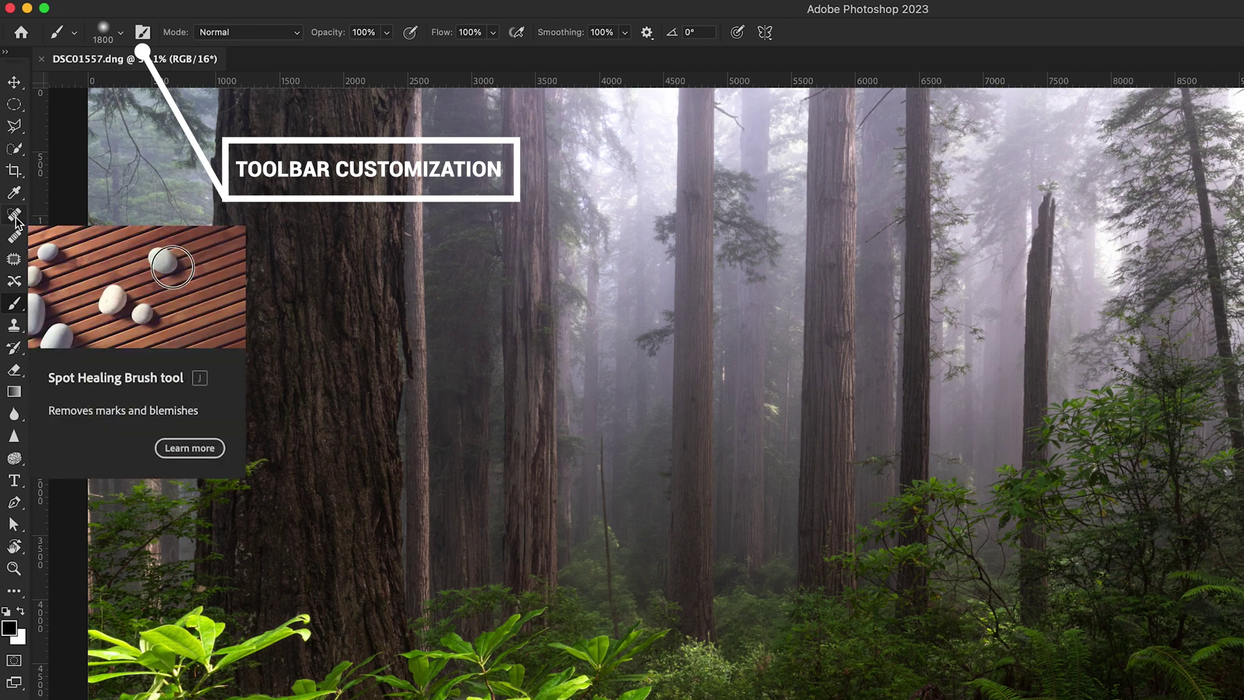
# Step: Select the Spot Healing Brush tool from the Tools panel
pyautogui.click(16, 218)
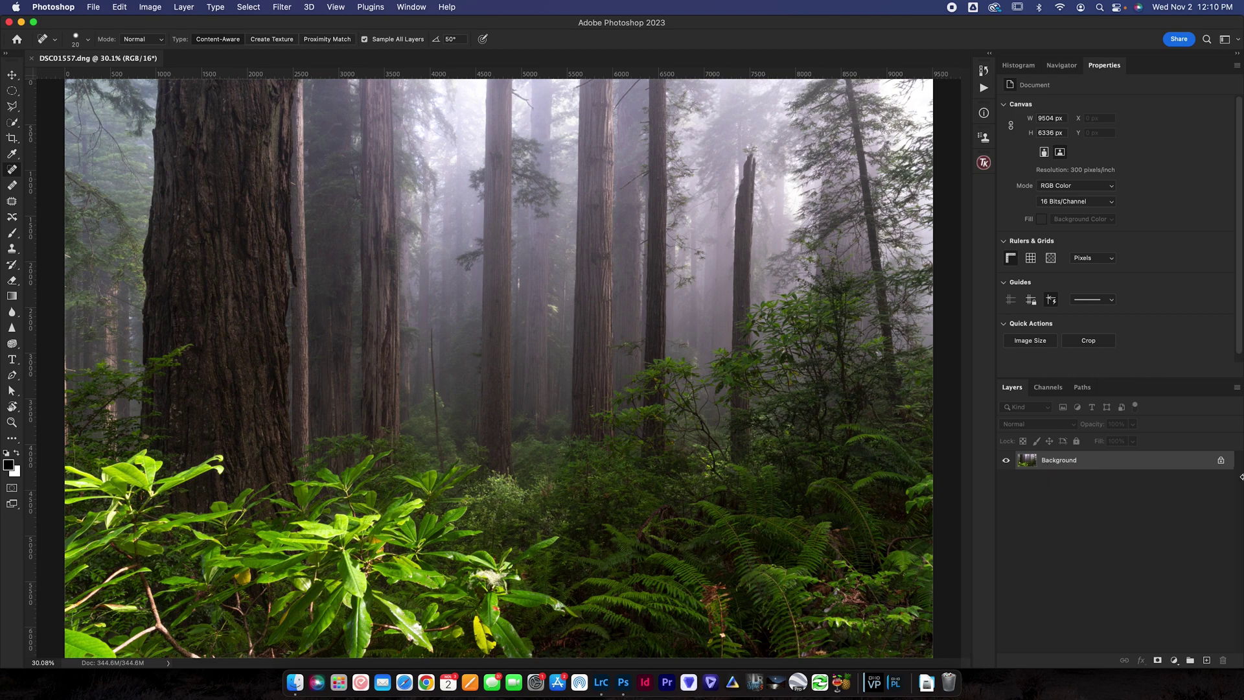
# Step: Unlock the Background into Layer 0 and apply the Camera Raw Filter to it
pyautogui.click(1221, 460)
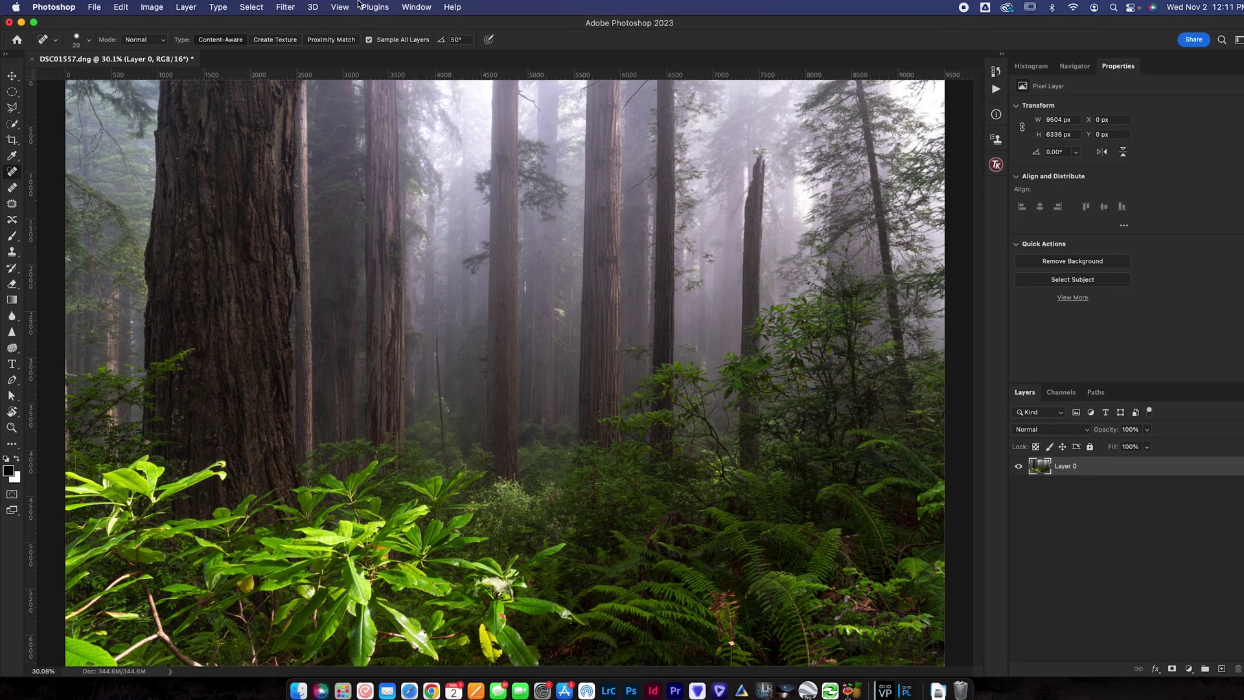
pyautogui.click(282, 7)
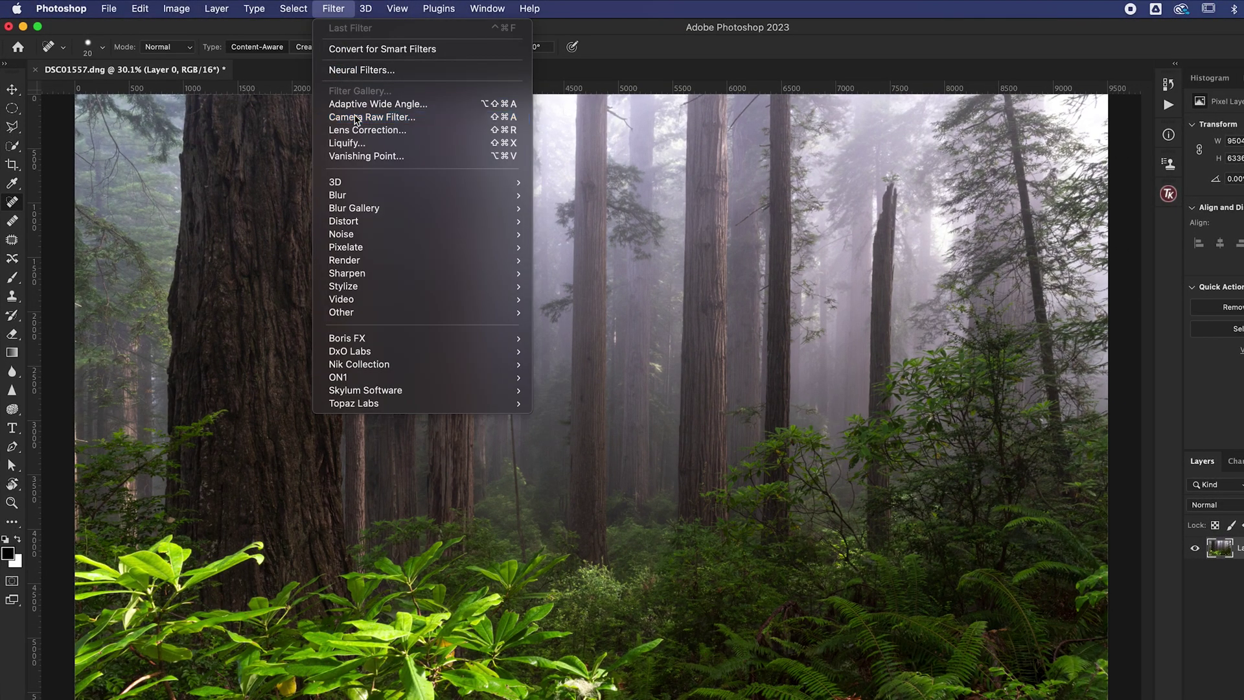
pyautogui.click(353, 117)
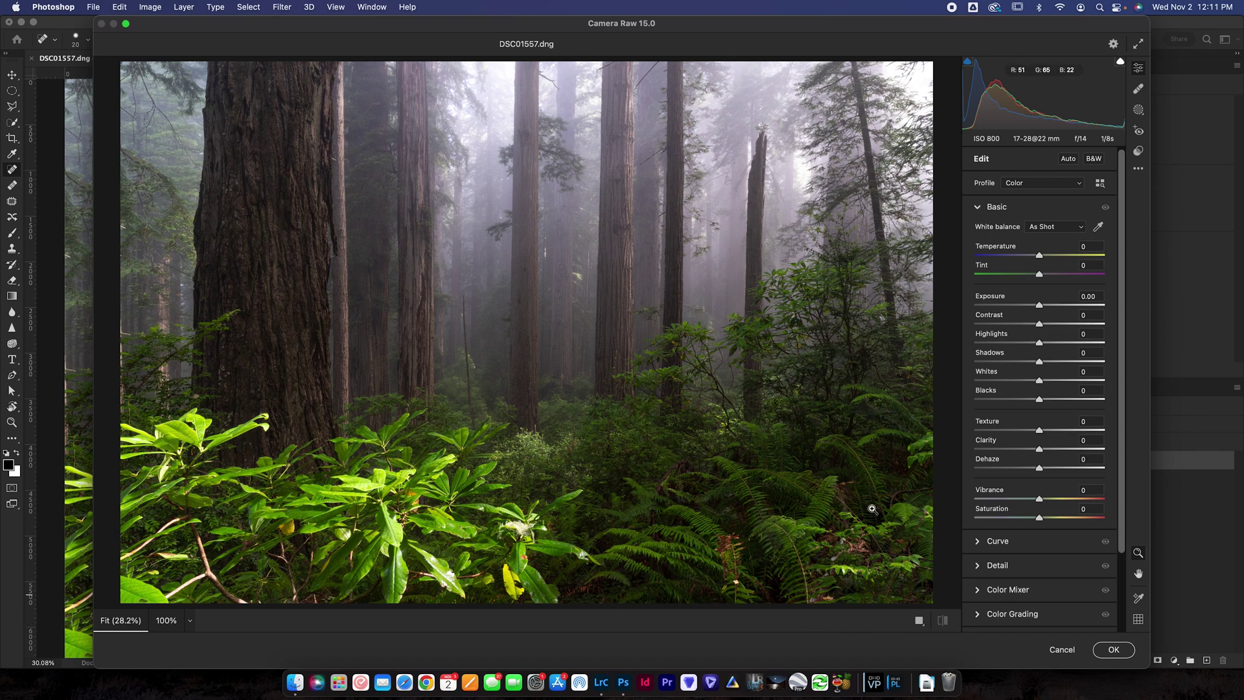
# Step: Accept Camera Raw with the Basic sliders left at default, returning to Photoshop as Layer 0
pyautogui.scroll(-3, 1027, 305)
pyautogui.scroll(-1, 985, 434)
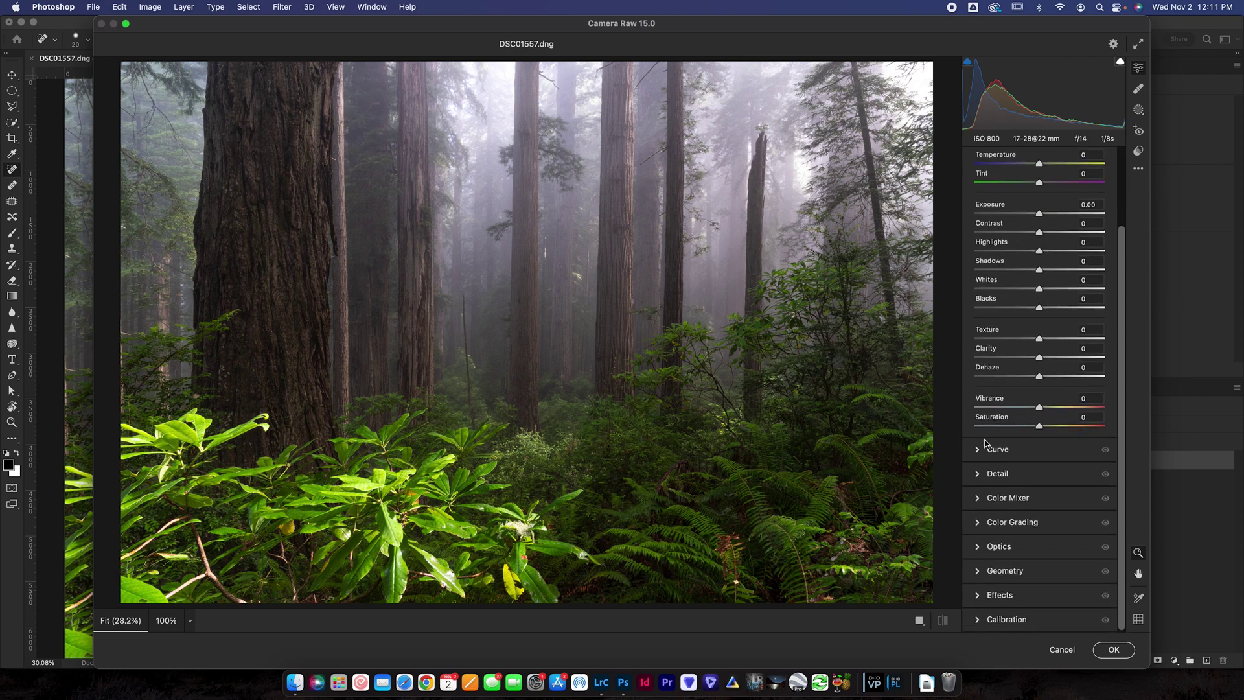
pyautogui.scroll(4, 985, 443)
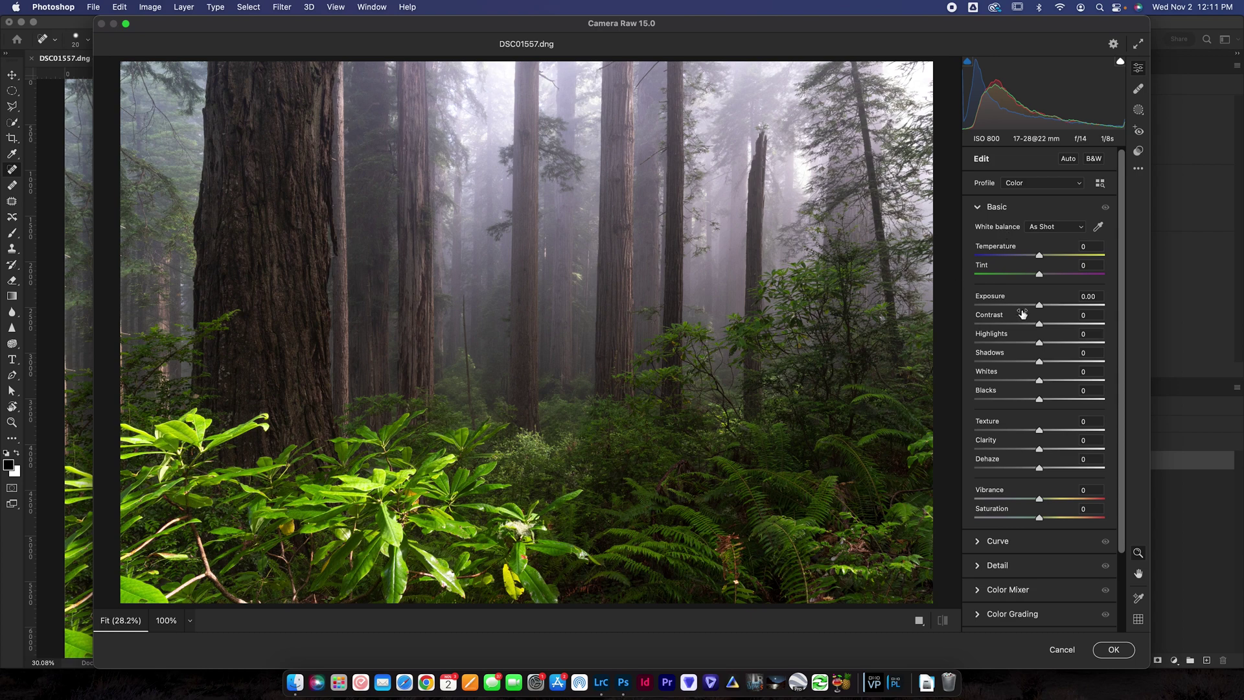
pyautogui.moveTo(1023, 315)
pyautogui.click(1110, 650)
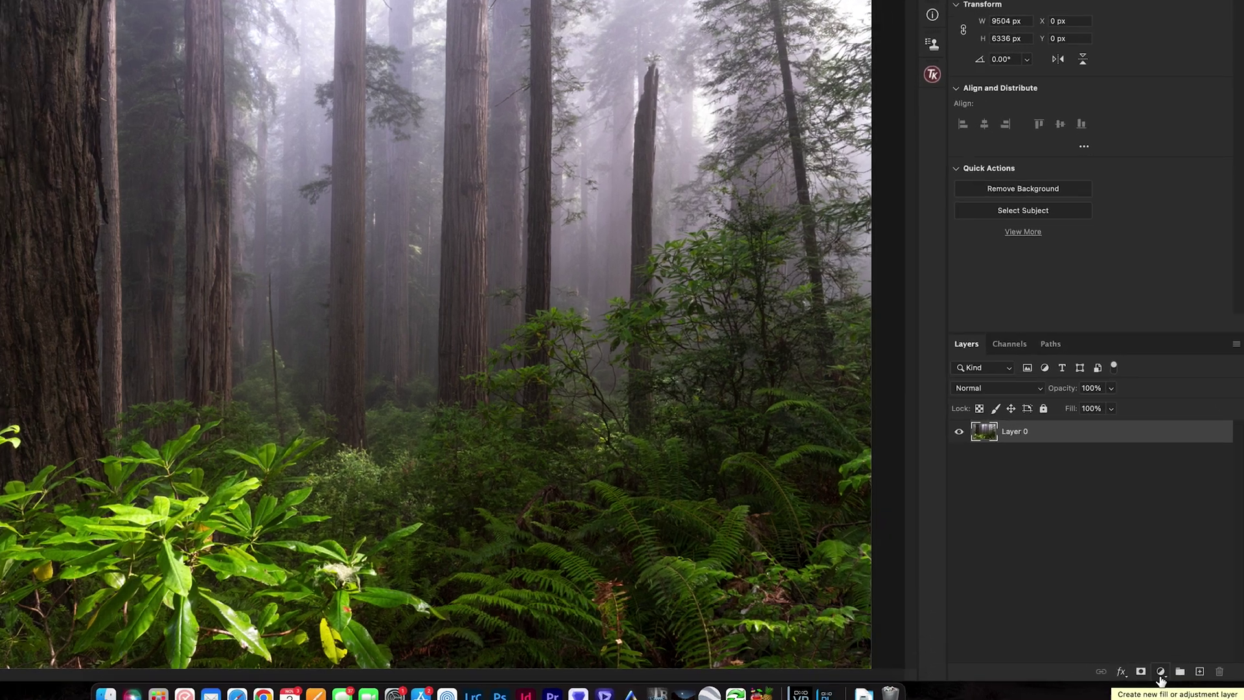
# Step: Add a Curves 1 adjustment layer above Layer 0 and keep it selected
pyautogui.click(1173, 661)
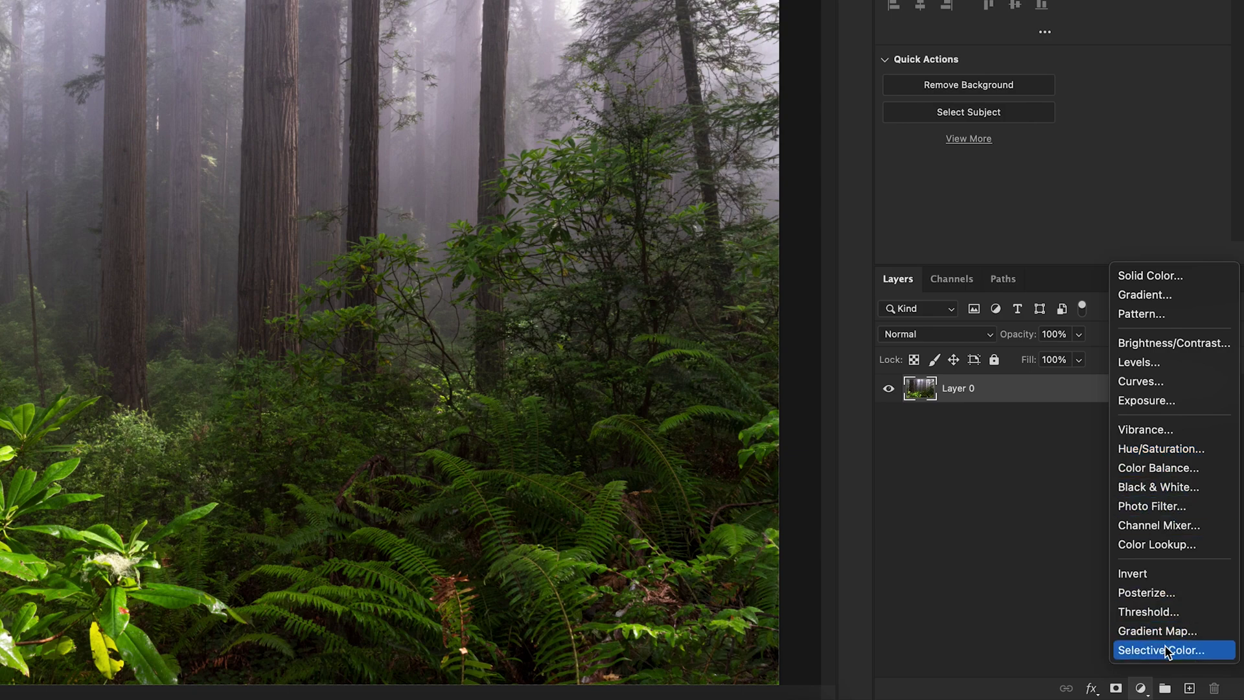
pyautogui.click(1145, 386)
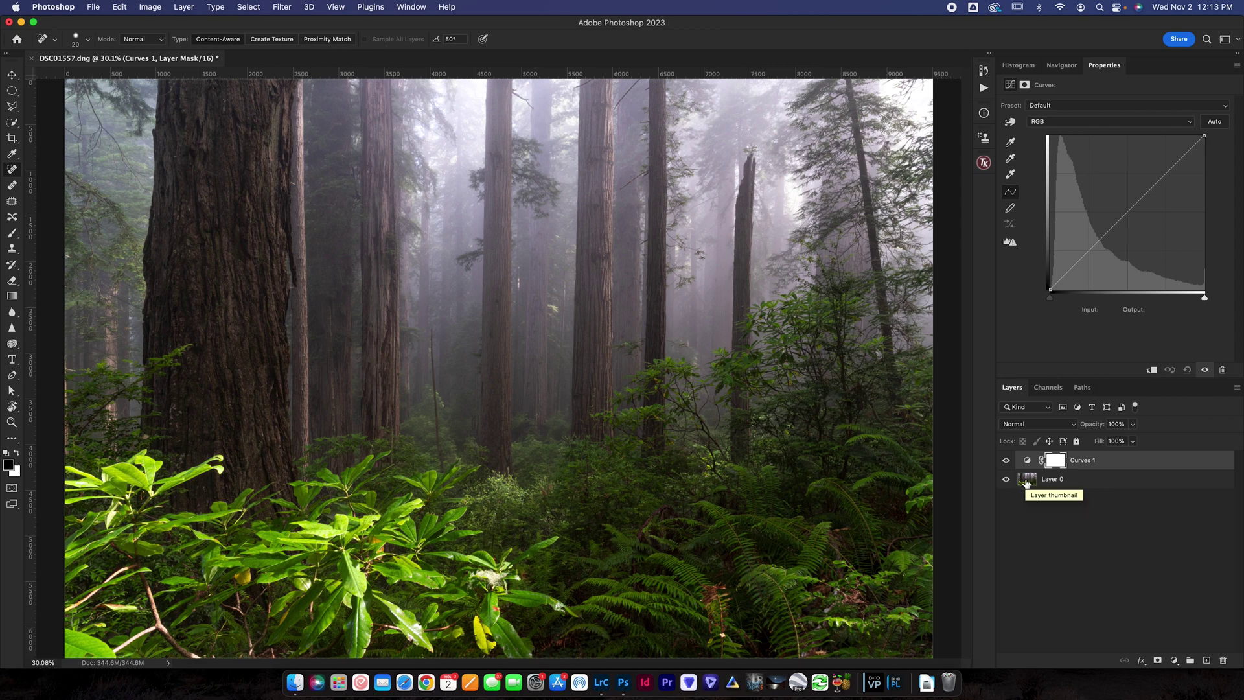
pyautogui.click(1027, 482)
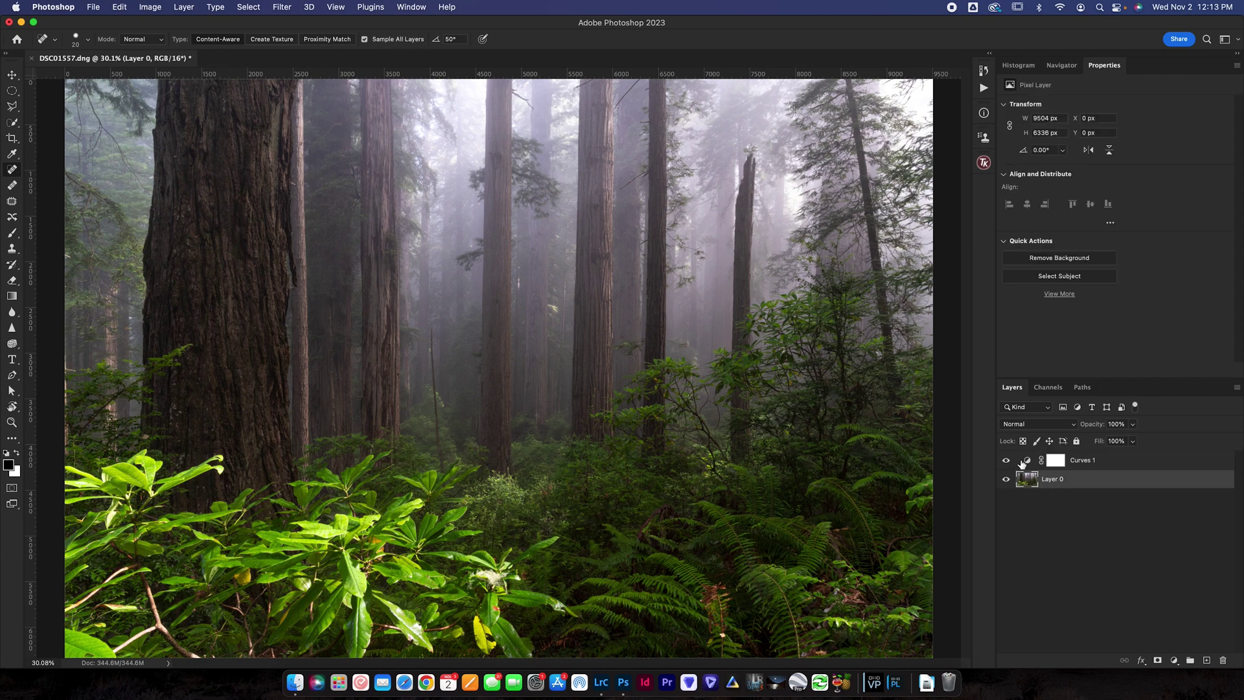
pyautogui.click(1024, 462)
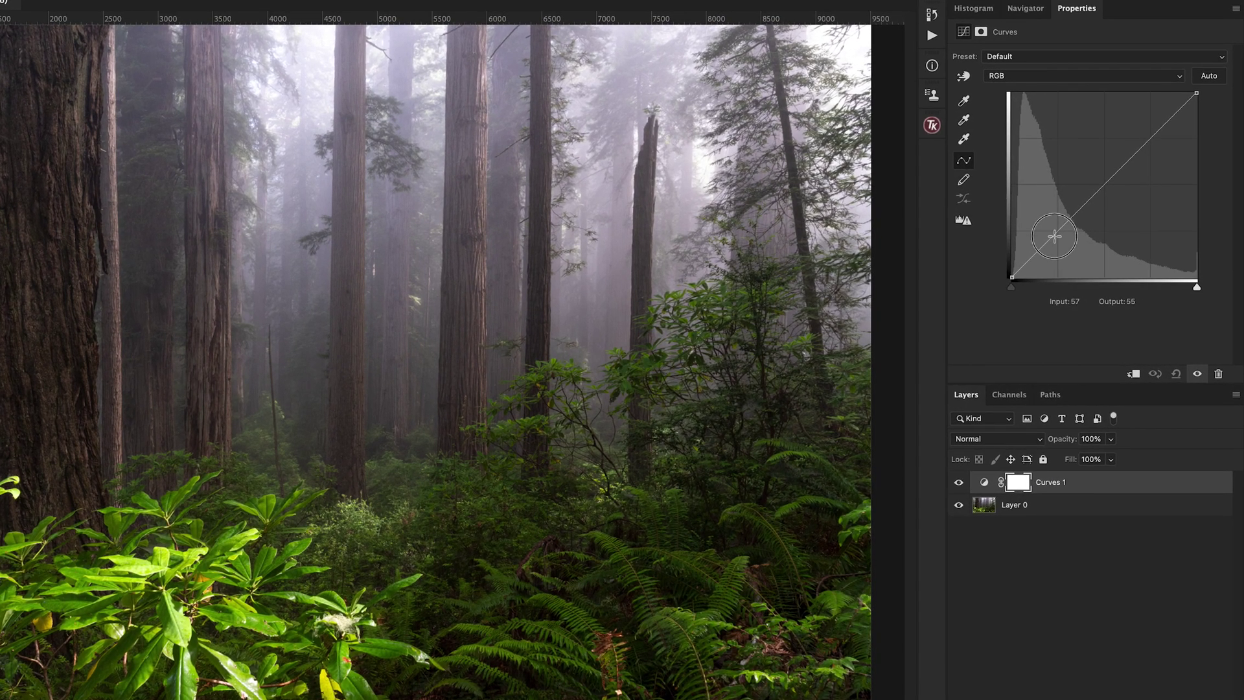
# Step: Shape an S-curve on Curves 1 with a shadow point at Input 61, Output 44, then toggle to compare
pyautogui.moveTo(1090, 250); pyautogui.dragTo(1090, 258)
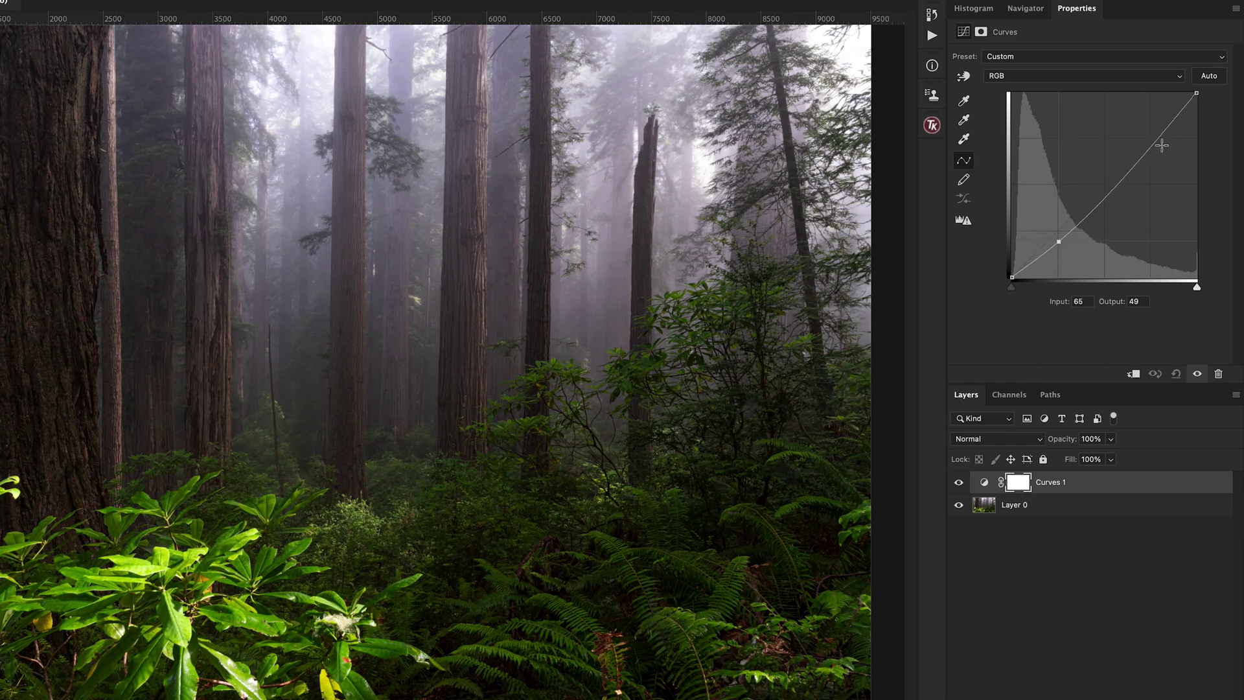
pyautogui.moveTo(1150, 139); pyautogui.dragTo(1149, 129)
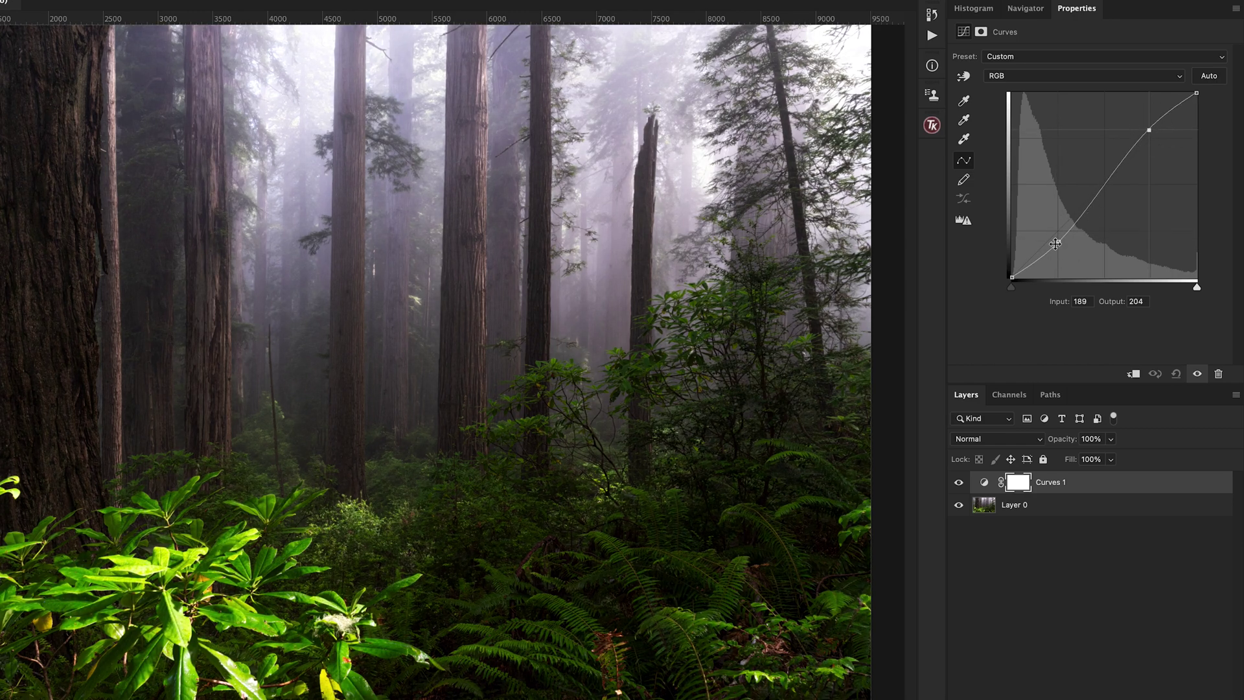
pyautogui.moveTo(1059, 242); pyautogui.dragTo(1055, 249)
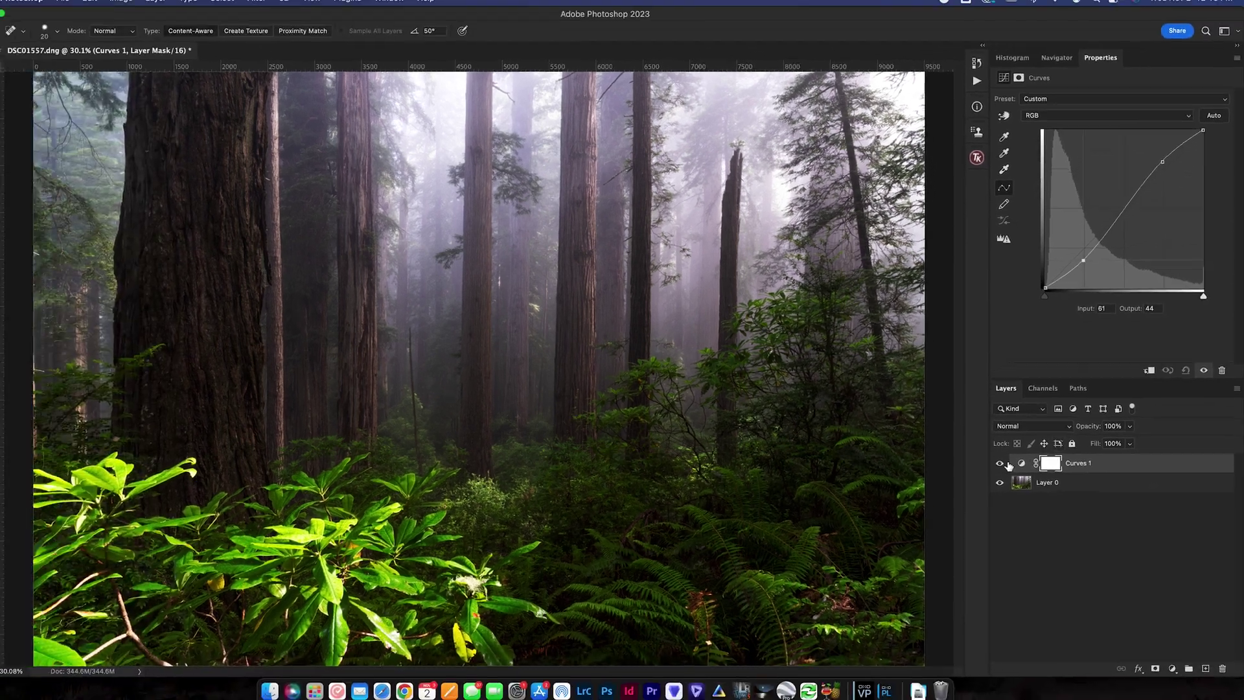
pyautogui.click(959, 482)
pyautogui.click(1007, 461)
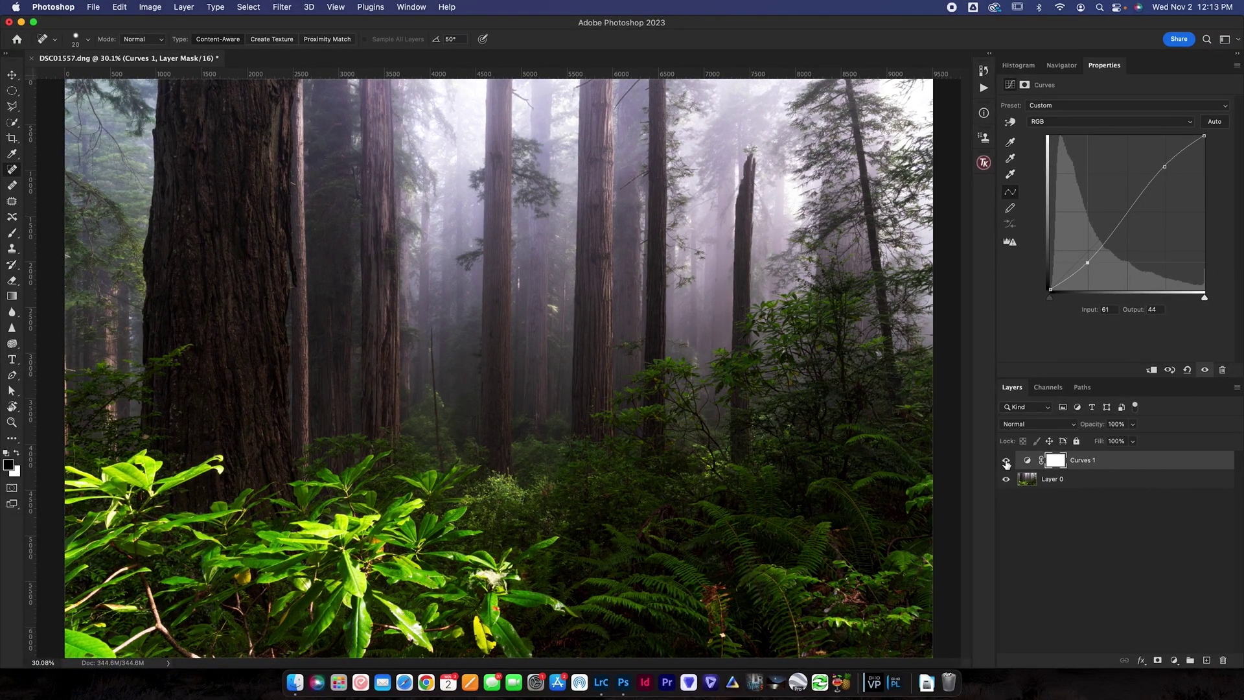
pyautogui.click(1006, 461)
# Step: Set a 1800 px, 0% hardness brush, zoom out, and invert the Curves 1 mask to black
pyautogui.click(12, 234)
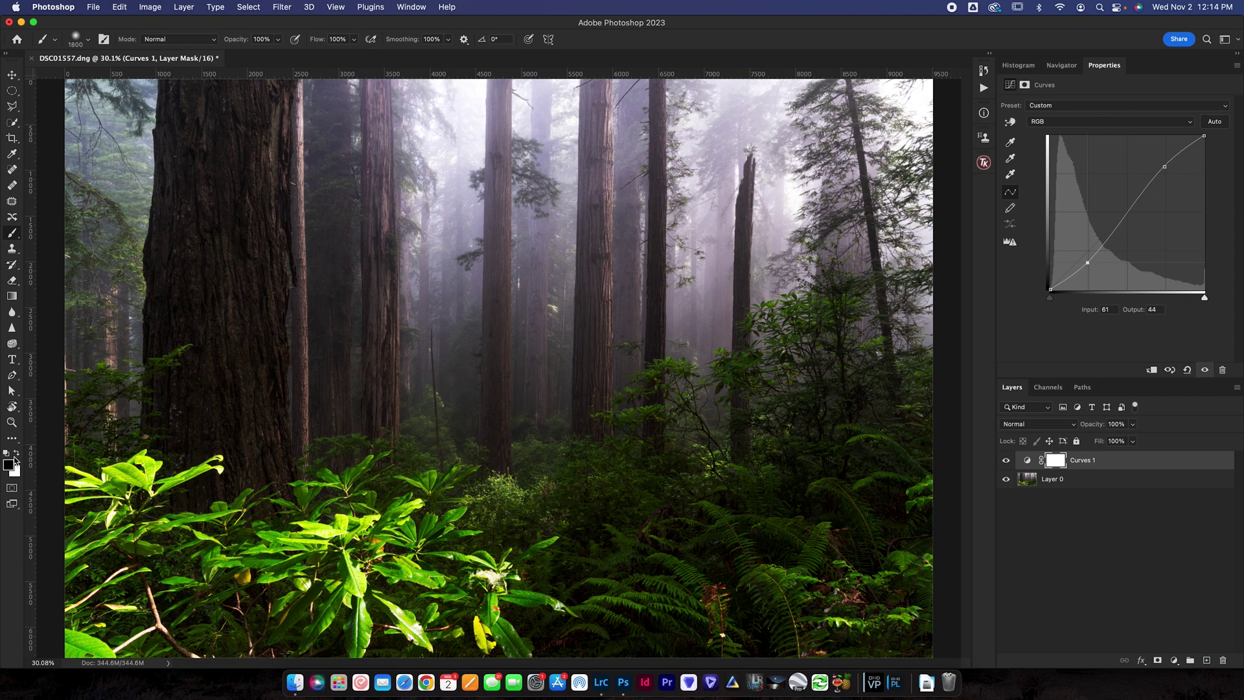
pyautogui.click(90, 42)
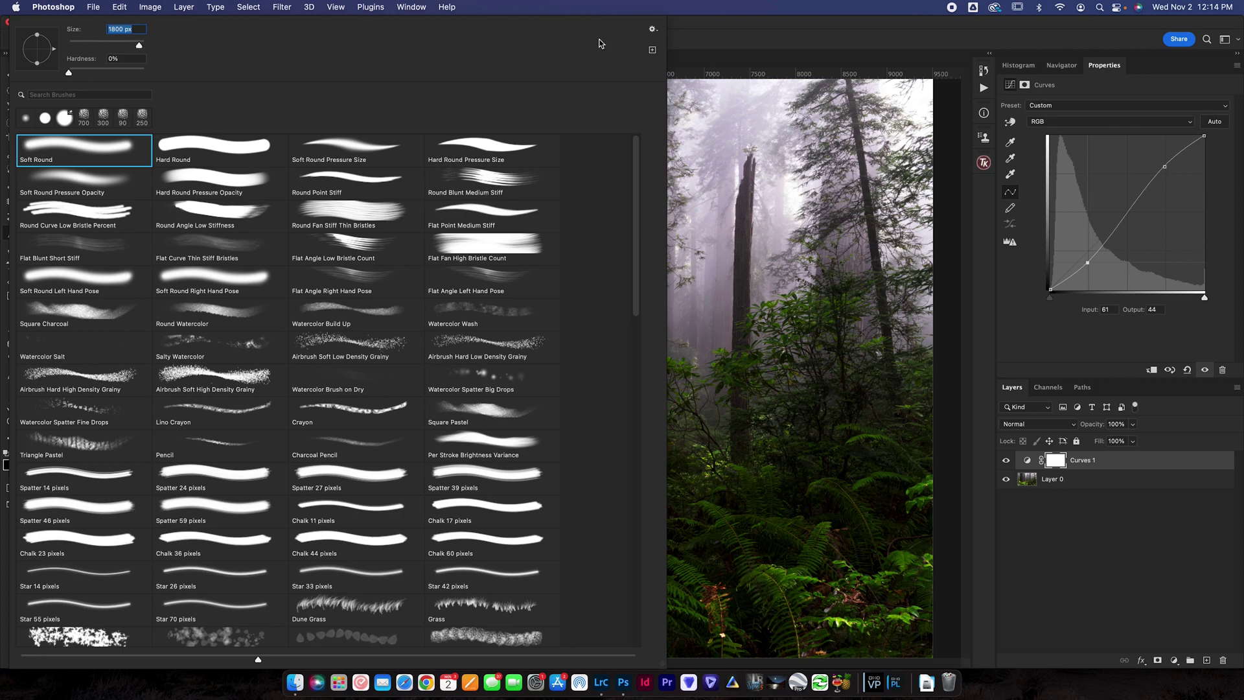
pyautogui.click(731, 41)
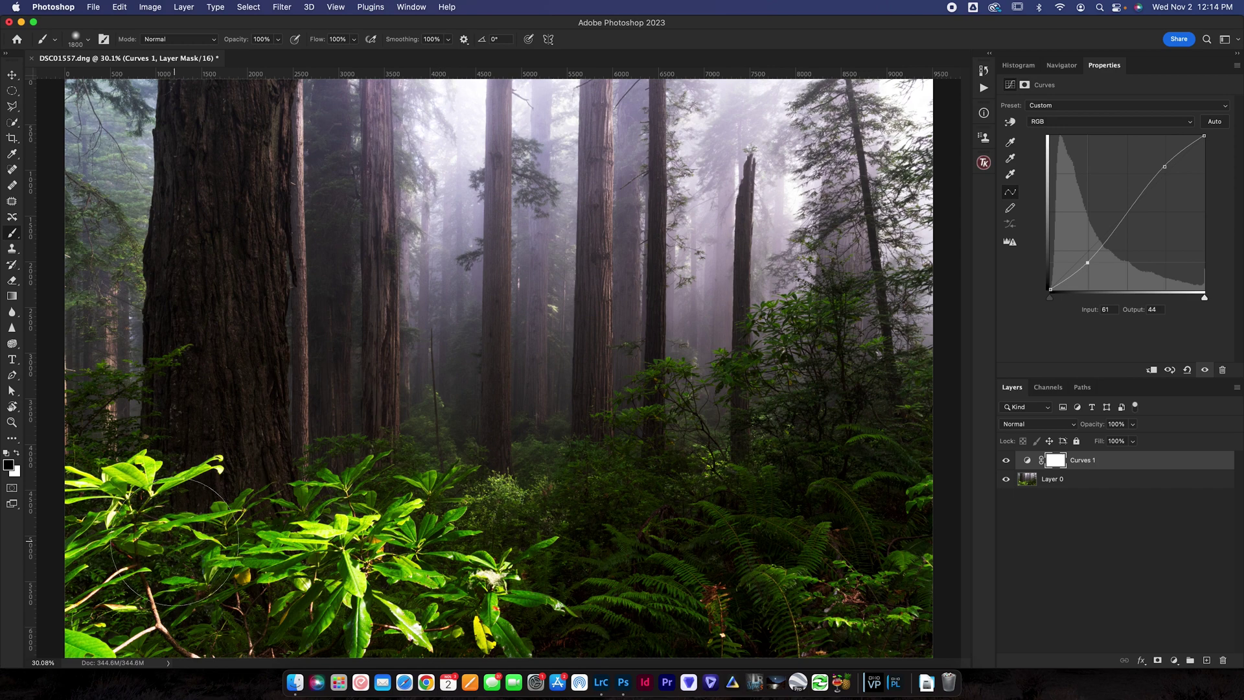
pyautogui.press('super+minus')
pyautogui.press('super+minus')
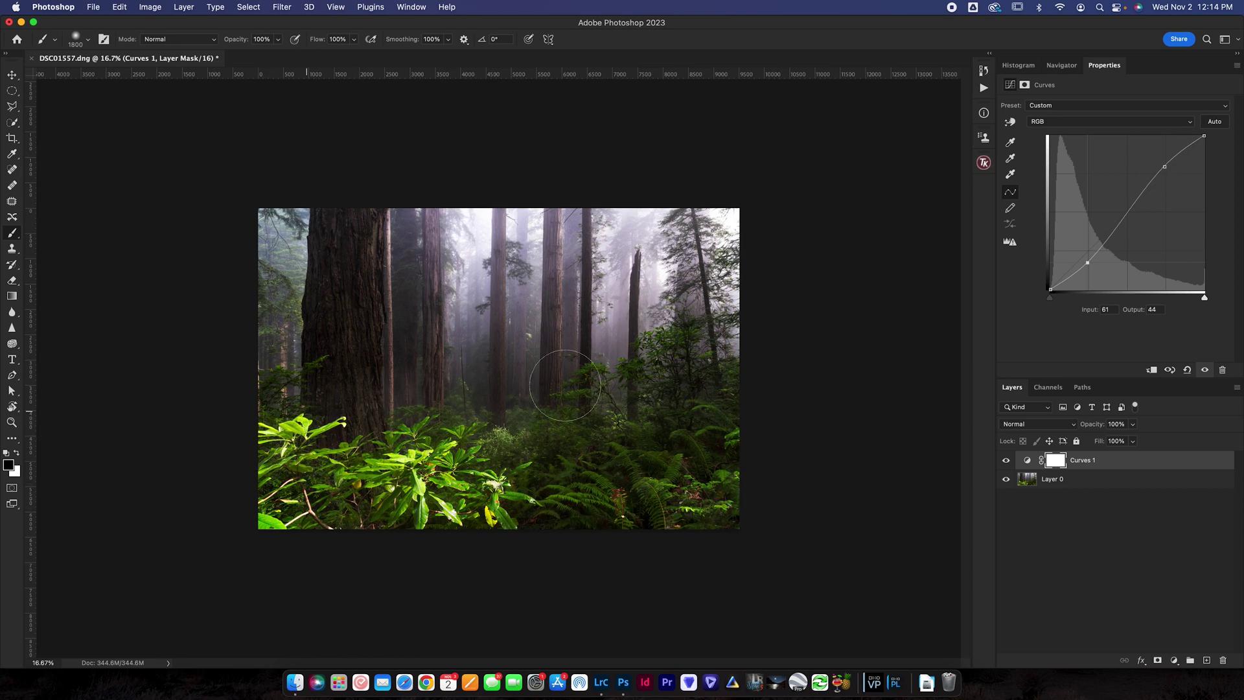
pyautogui.press('super+i')
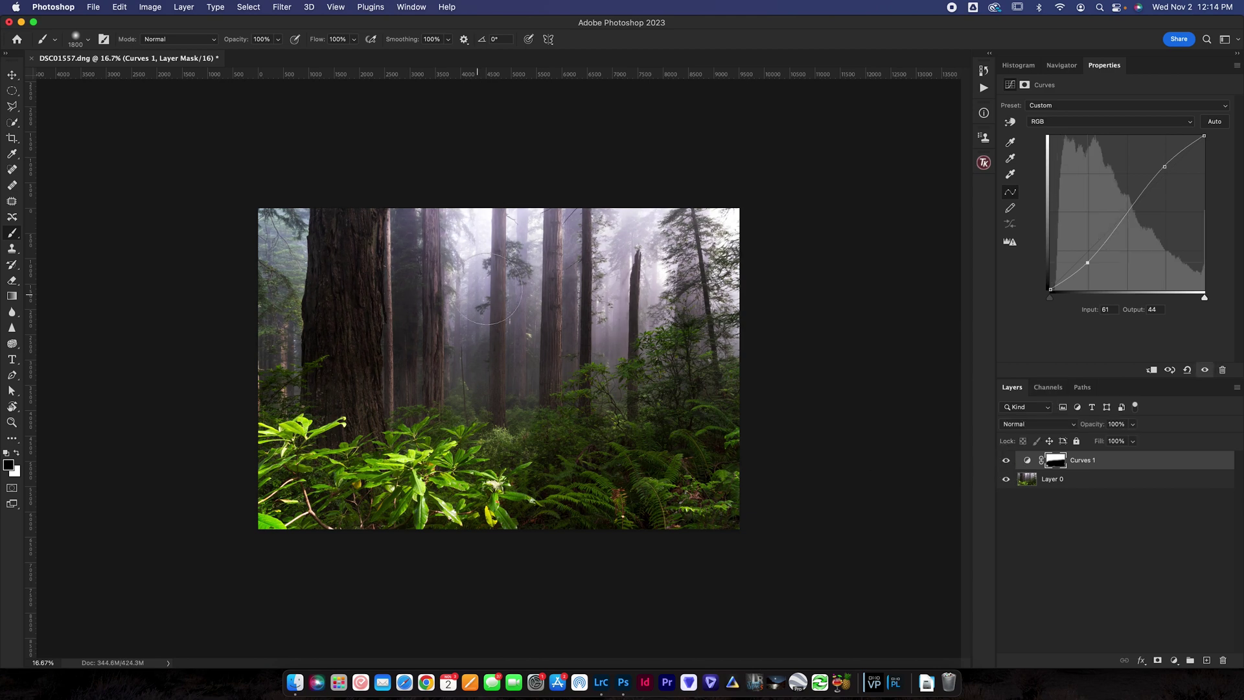
pyautogui.click(1006, 461)
pyautogui.click(1007, 460)
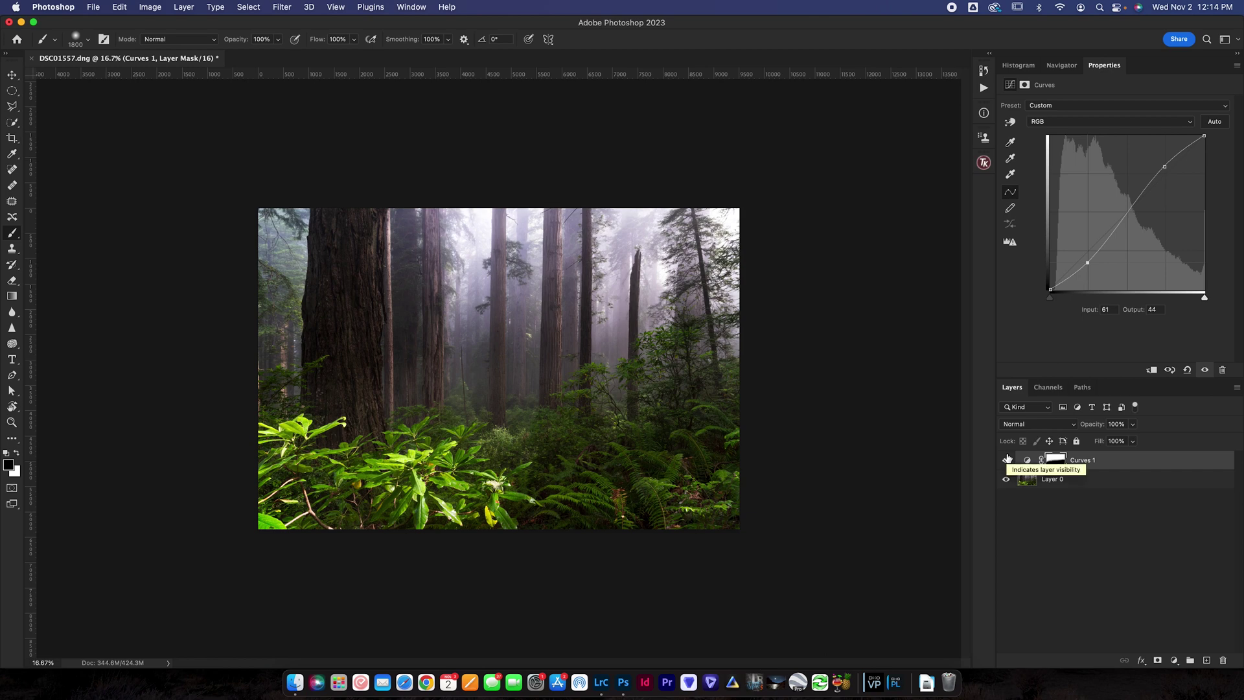
pyautogui.click(1007, 459)
pyautogui.click(1007, 459)
pyautogui.press('super+0')
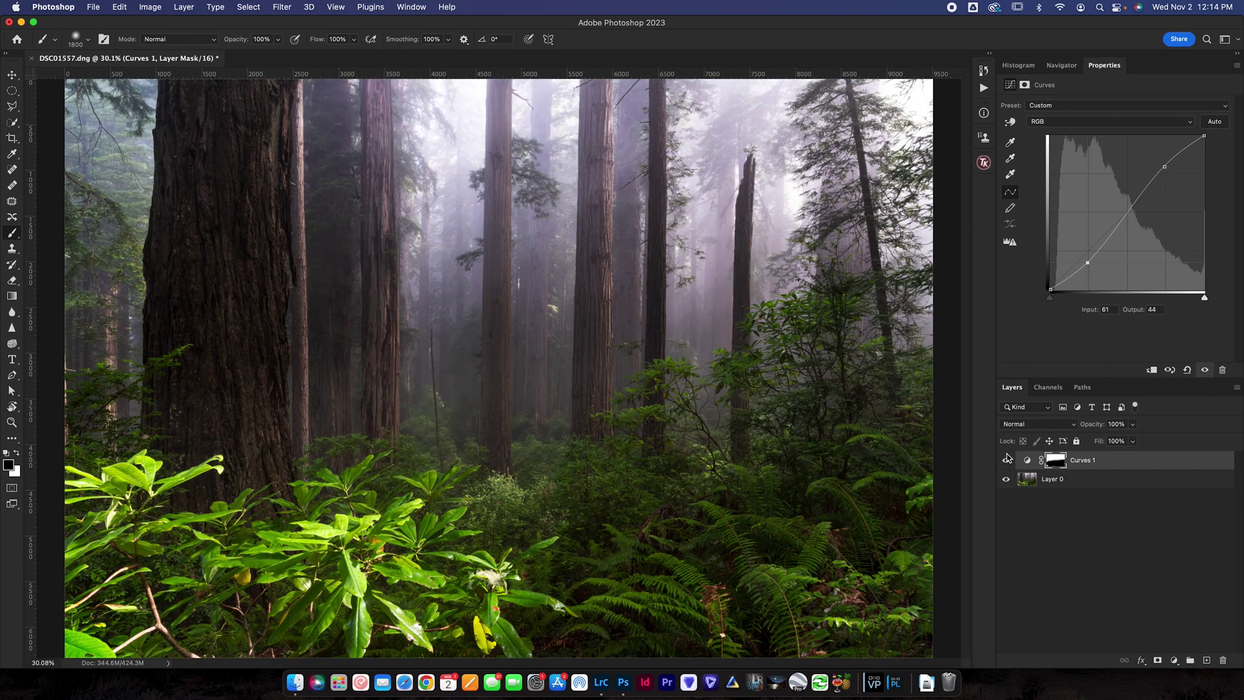
pyautogui.click(1007, 459)
pyautogui.click(1007, 458)
pyautogui.click(1007, 460)
pyautogui.click(1007, 461)
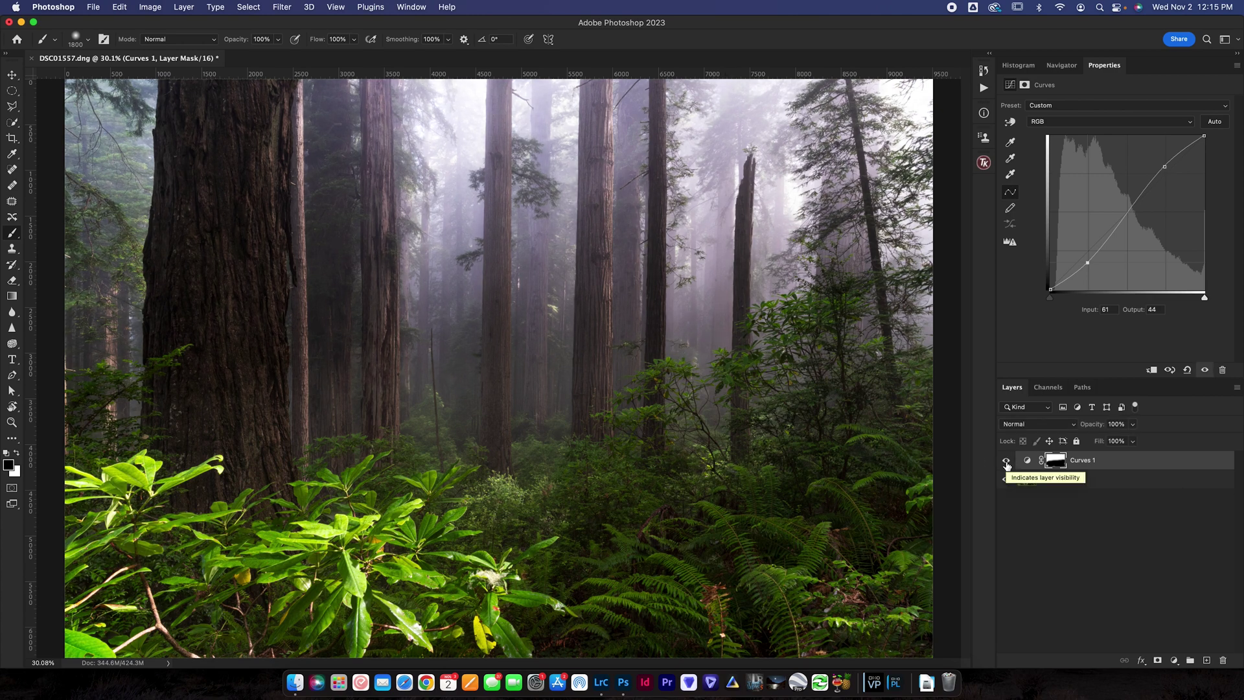
pyautogui.click(1006, 462)
pyautogui.click(1006, 461)
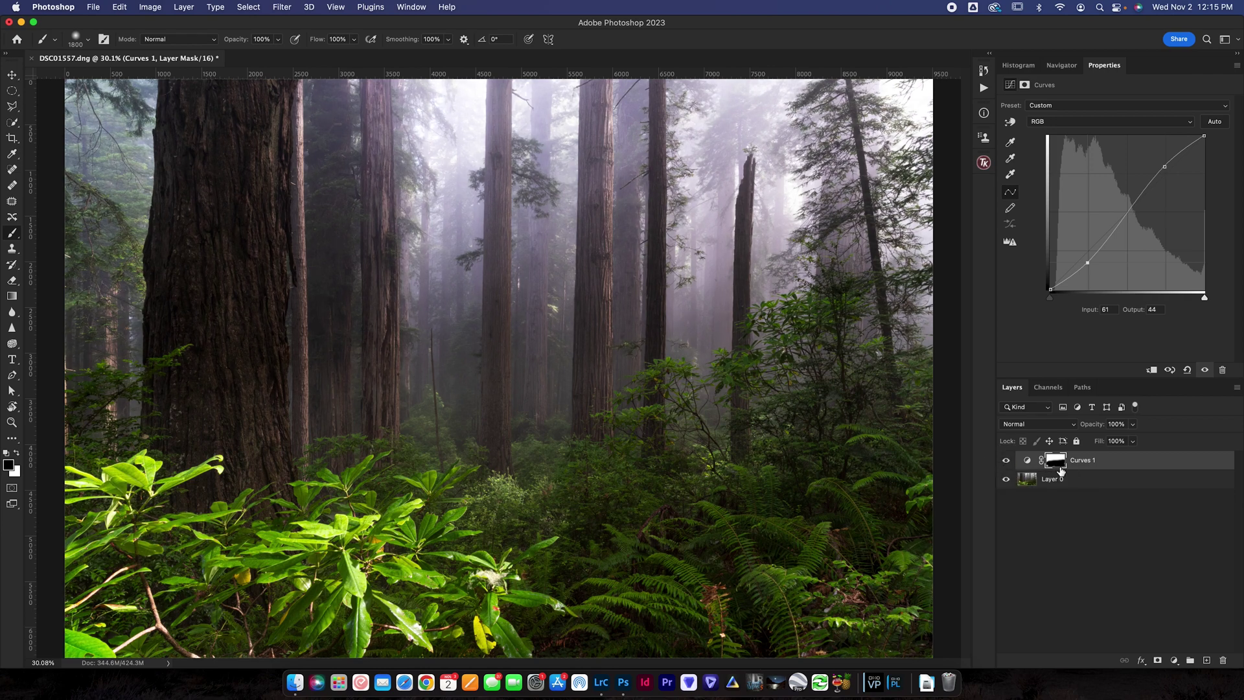
pyautogui.click(1007, 462)
pyautogui.click(1008, 462)
pyautogui.press('BackSpace')
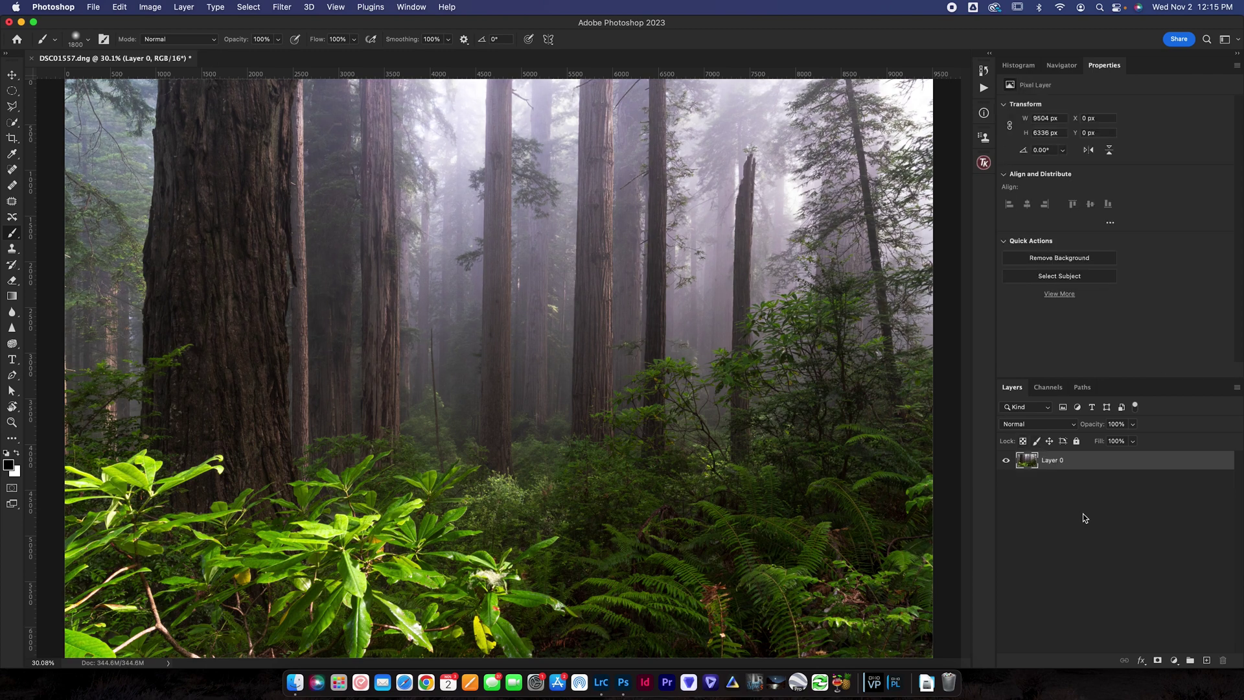
# Step: Add a Hue/Saturation 1 layer and undo a trial +180 hue shift back to Hue 0
pyautogui.click(1174, 659)
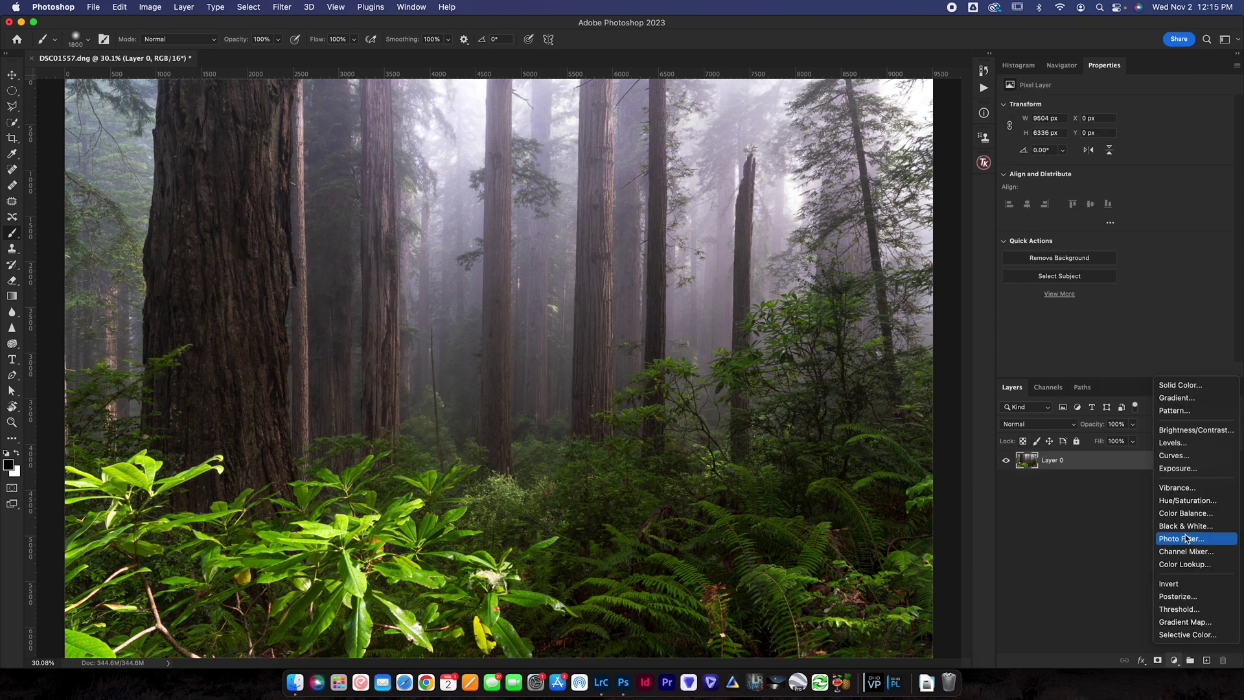
pyautogui.click(1189, 505)
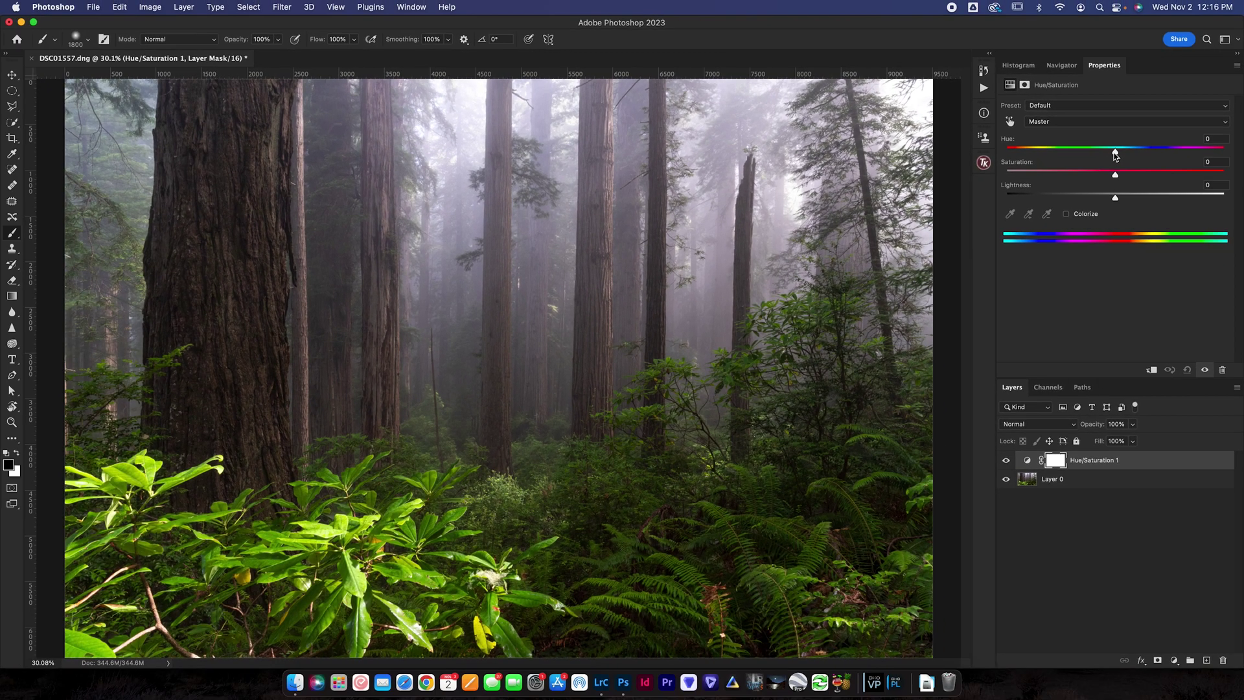
pyautogui.moveTo(1115, 152); pyautogui.dragTo(1238, 151)
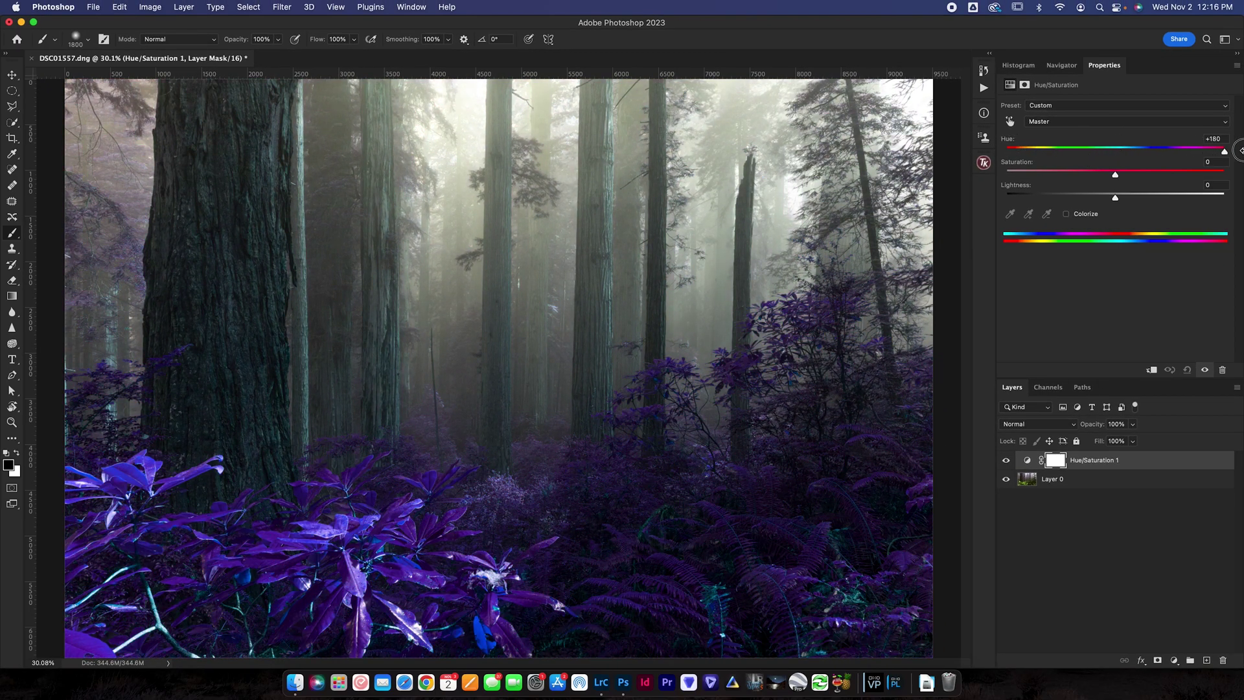
pyautogui.press('super+z')
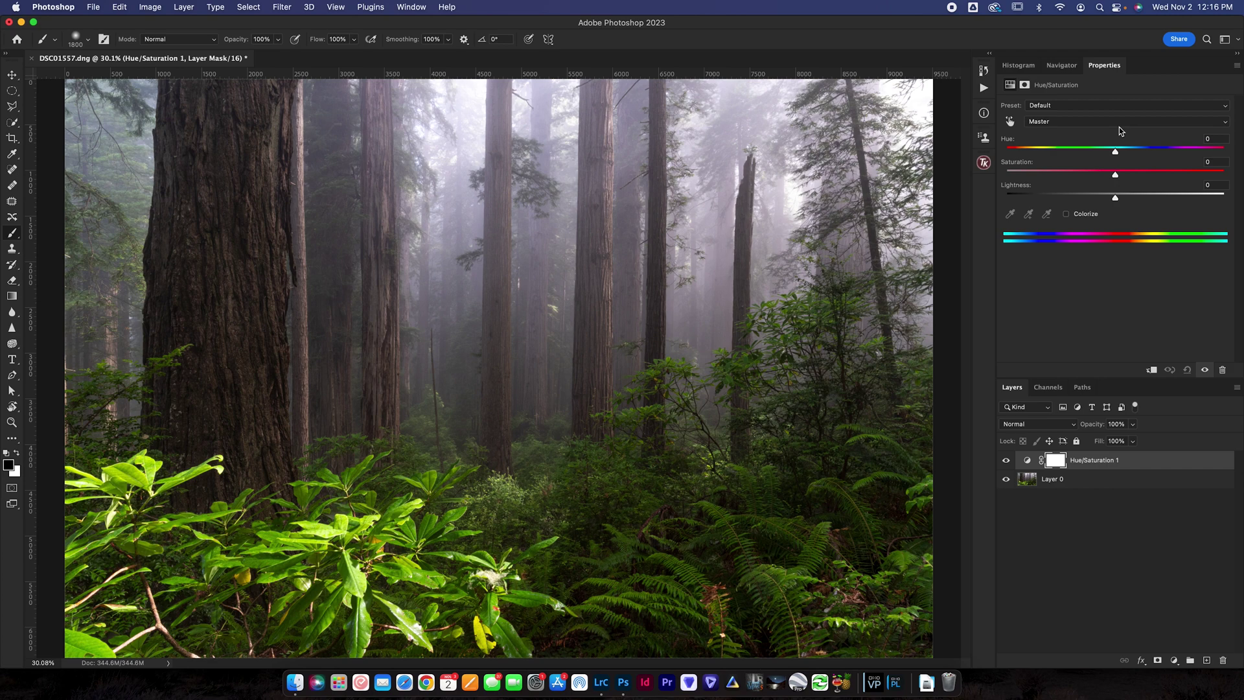
pyautogui.click(1042, 123)
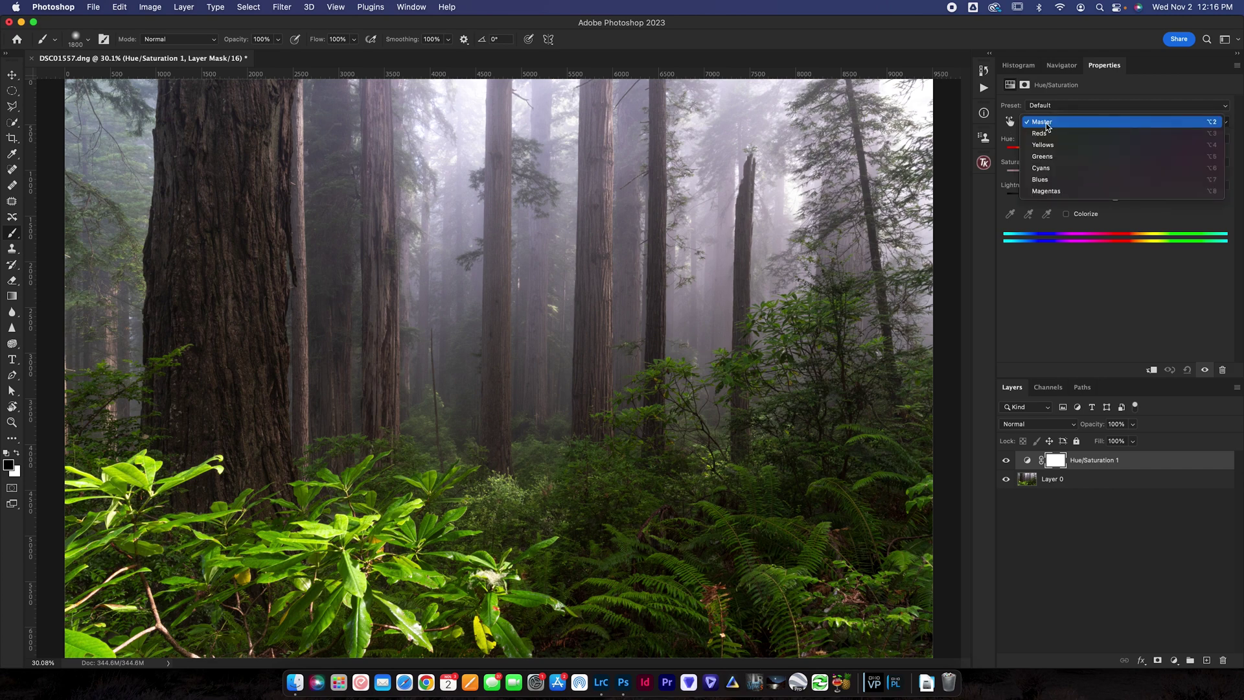
# Step: Raise the Greens saturation and set the Yellows saturation to +39
pyautogui.click(1048, 161)
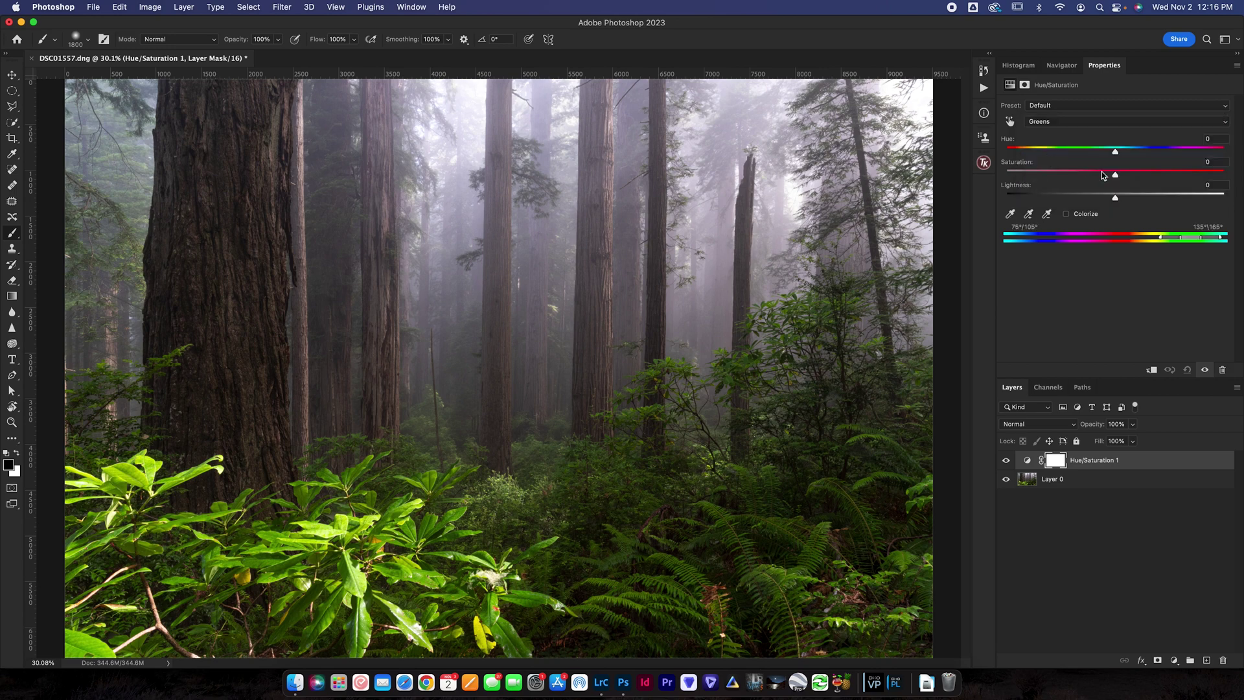
pyautogui.moveTo(1115, 175); pyautogui.dragTo(1174, 174)
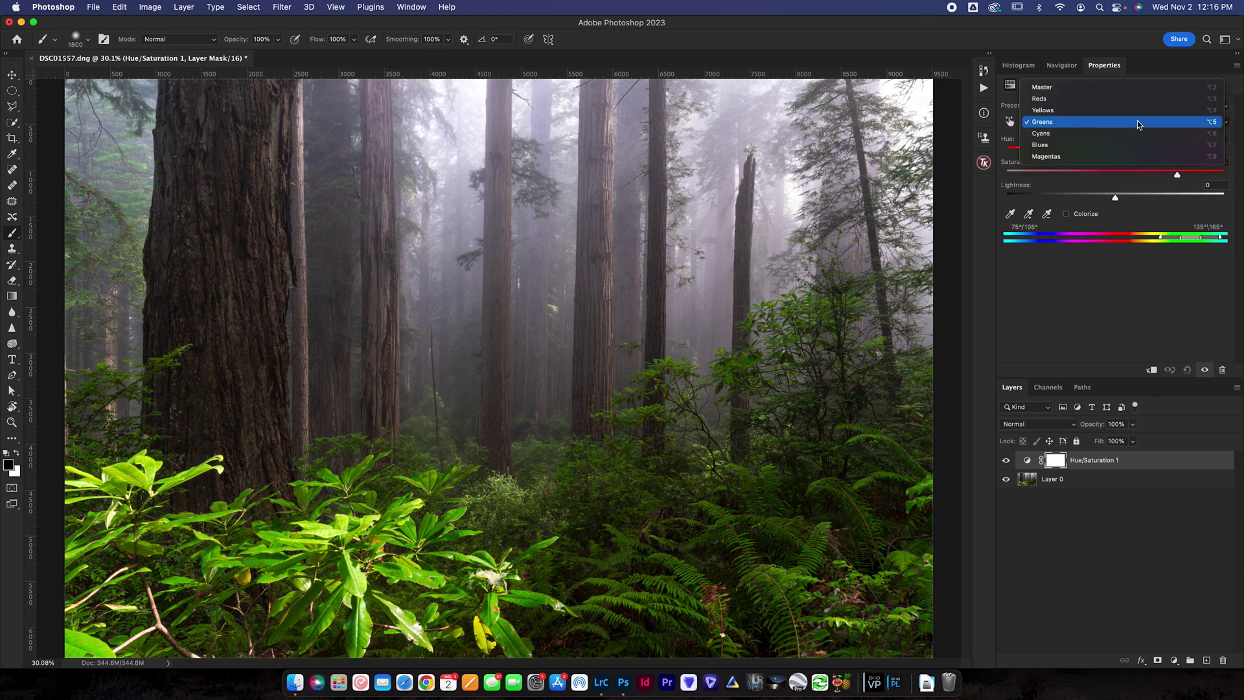
pyautogui.click(1139, 110)
pyautogui.click(1148, 171)
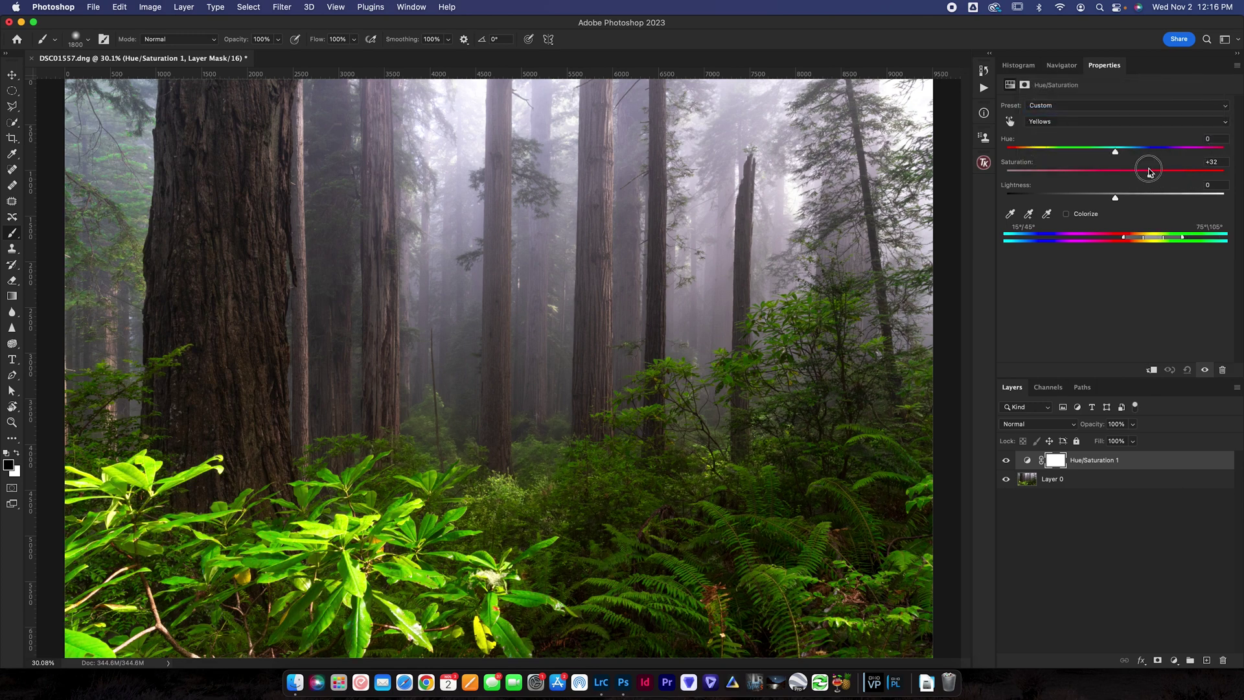
pyautogui.moveTo(1148, 171)
pyautogui.mouseDown()
pyautogui.moveTo(1176, 172)
pyautogui.moveTo(1158, 172)
pyautogui.mouseUp()
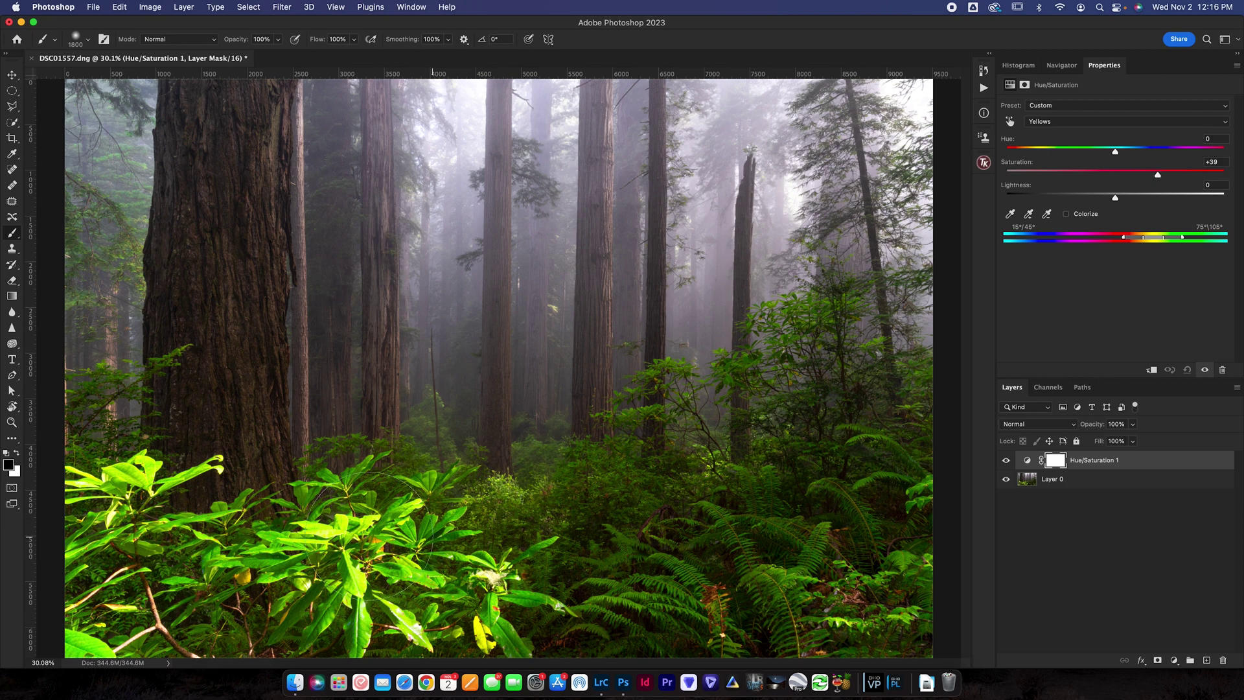
# Step: Compare the image with and without the adjustment, then lower the Hue/Saturation layer opacity to 70%
pyautogui.click(1005, 461)
pyautogui.click(1005, 461)
pyautogui.click(1004, 461)
pyautogui.click(1005, 460)
pyautogui.moveTo(1095, 428); pyautogui.dragTo(1075, 432)
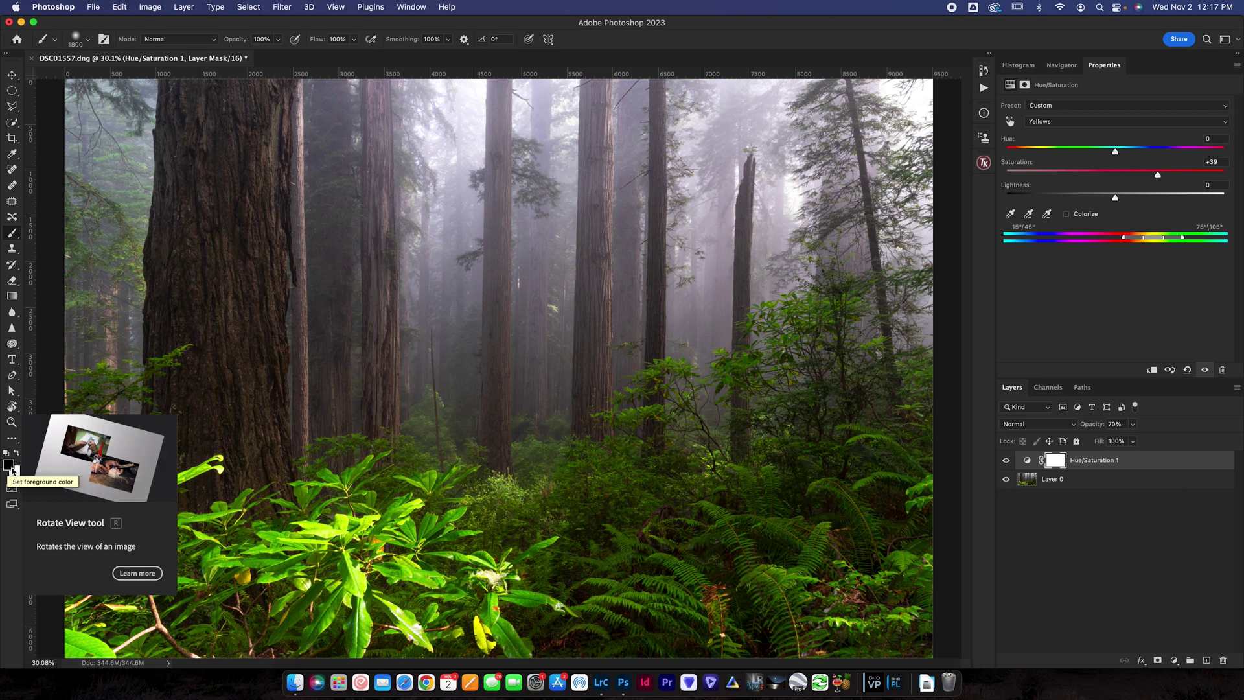
pyautogui.click(85, 44)
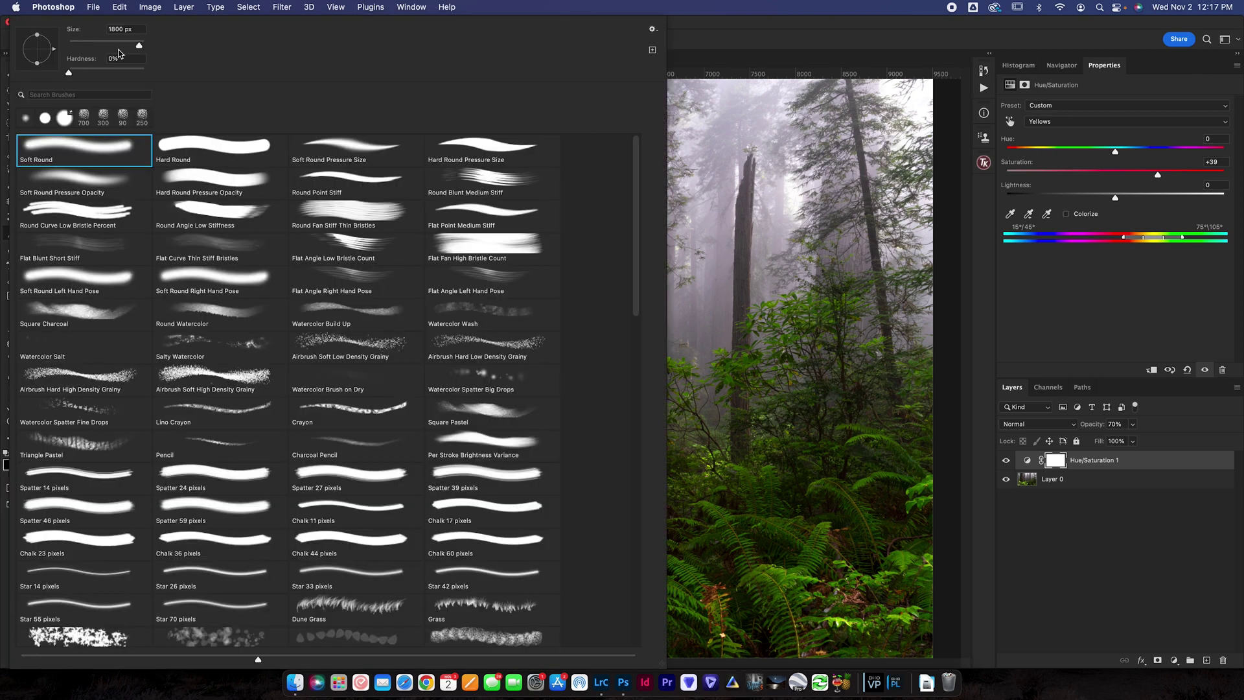
# Step: Lower the brush opacity to 30% and view the Hue/Saturation 1 mask on its own
pyautogui.click(713, 39)
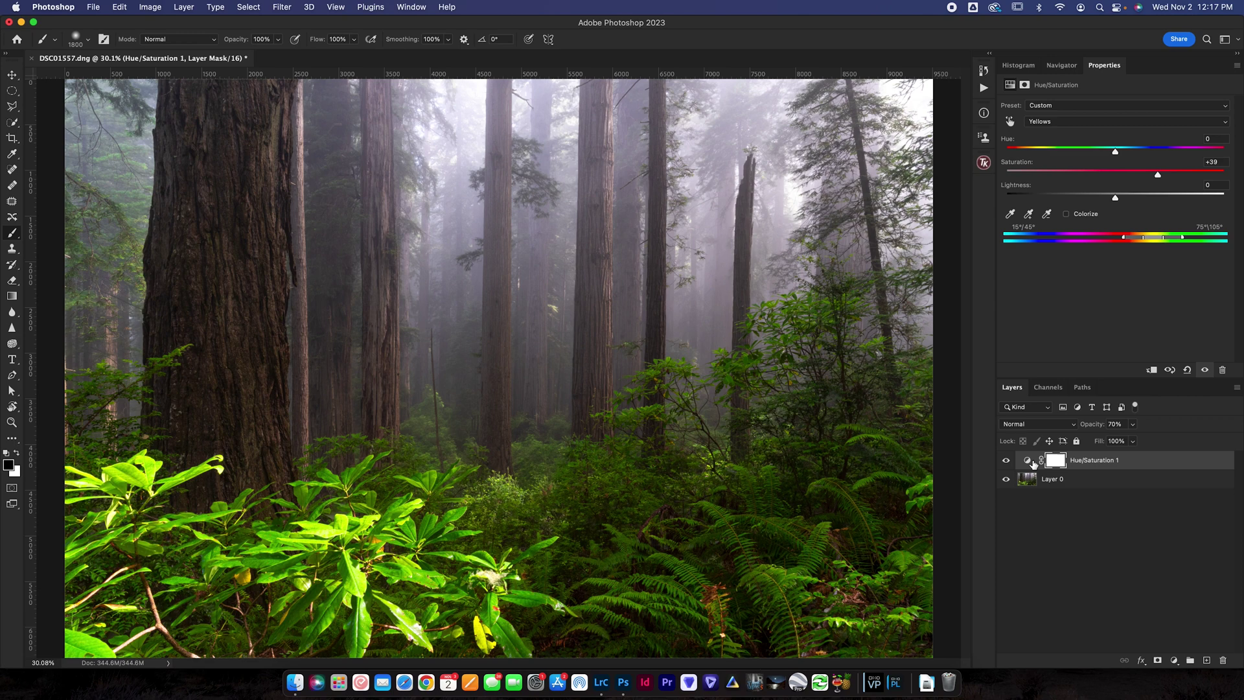
pyautogui.moveTo(236, 40); pyautogui.dragTo(193, 49)
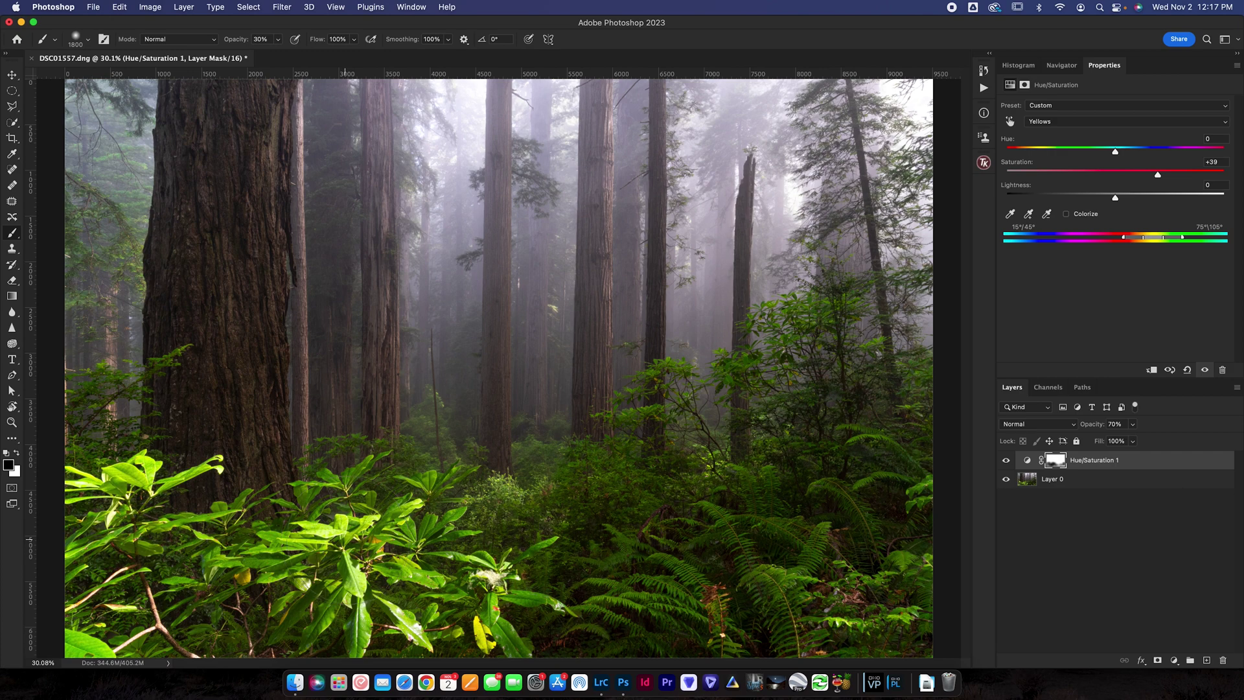
pyautogui.keyDown('alt'); pyautogui.click(1055, 460); pyautogui.keyUp('alt')
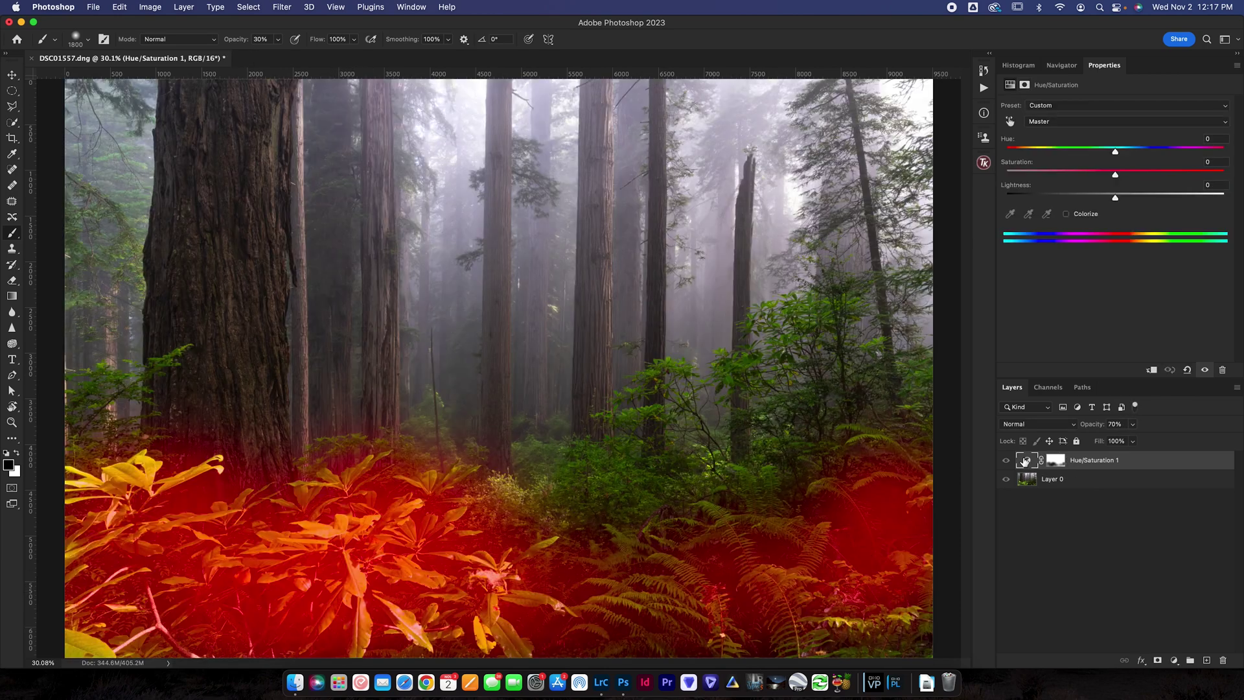
# Step: Check the Hue/Saturation mask as a red overlay, then return to the adjustment settings
pyautogui.click(1028, 460)
pyautogui.click(1055, 462)
pyautogui.press('\\')
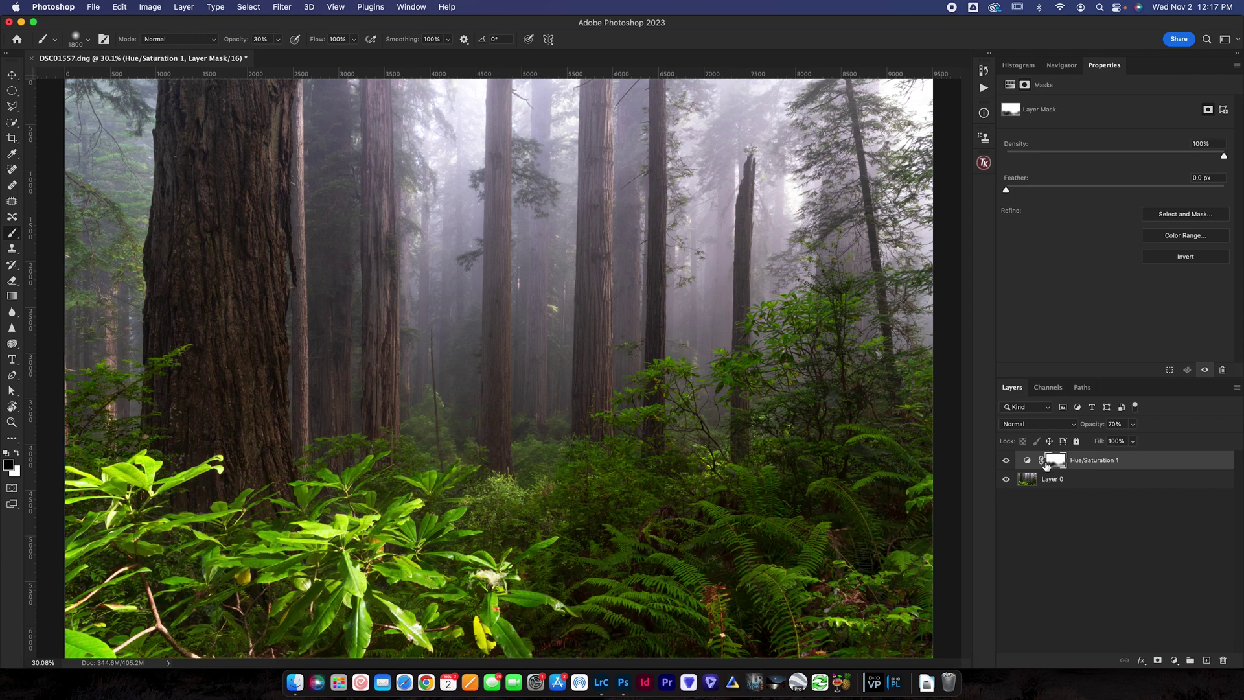
pyautogui.click(1027, 461)
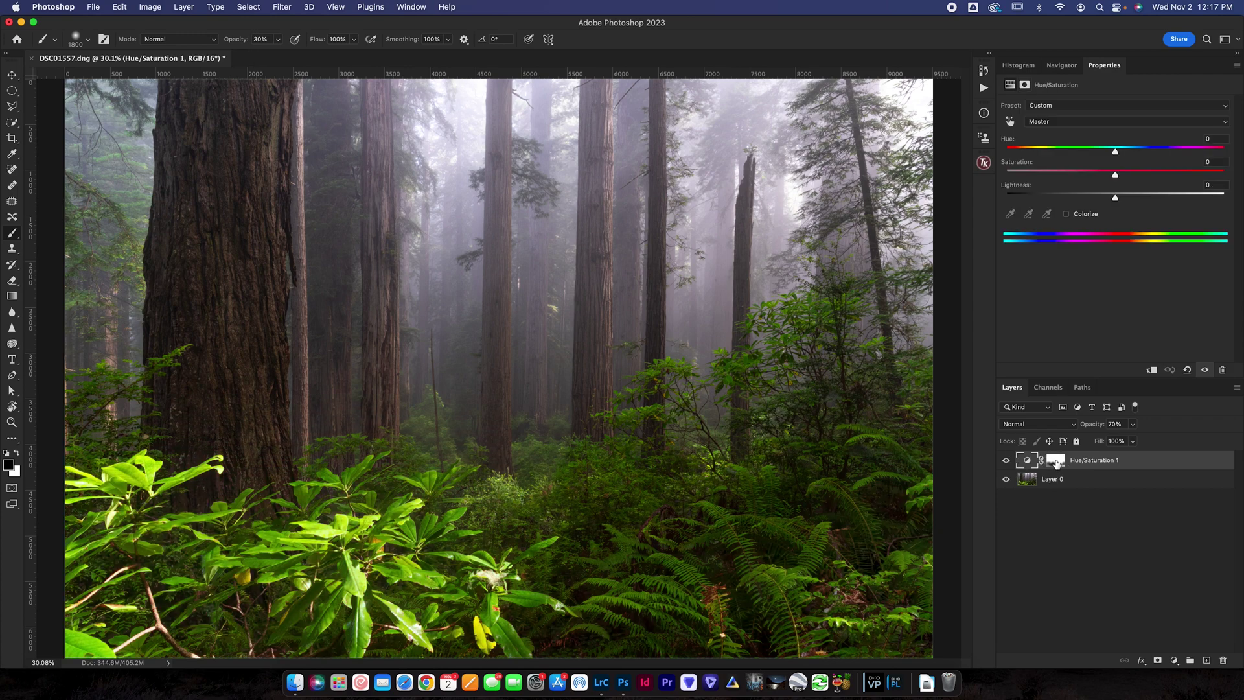
# Step: Toggle the Hue/Saturation 1 layer off and on twice to compare before and after
pyautogui.click(1006, 461)
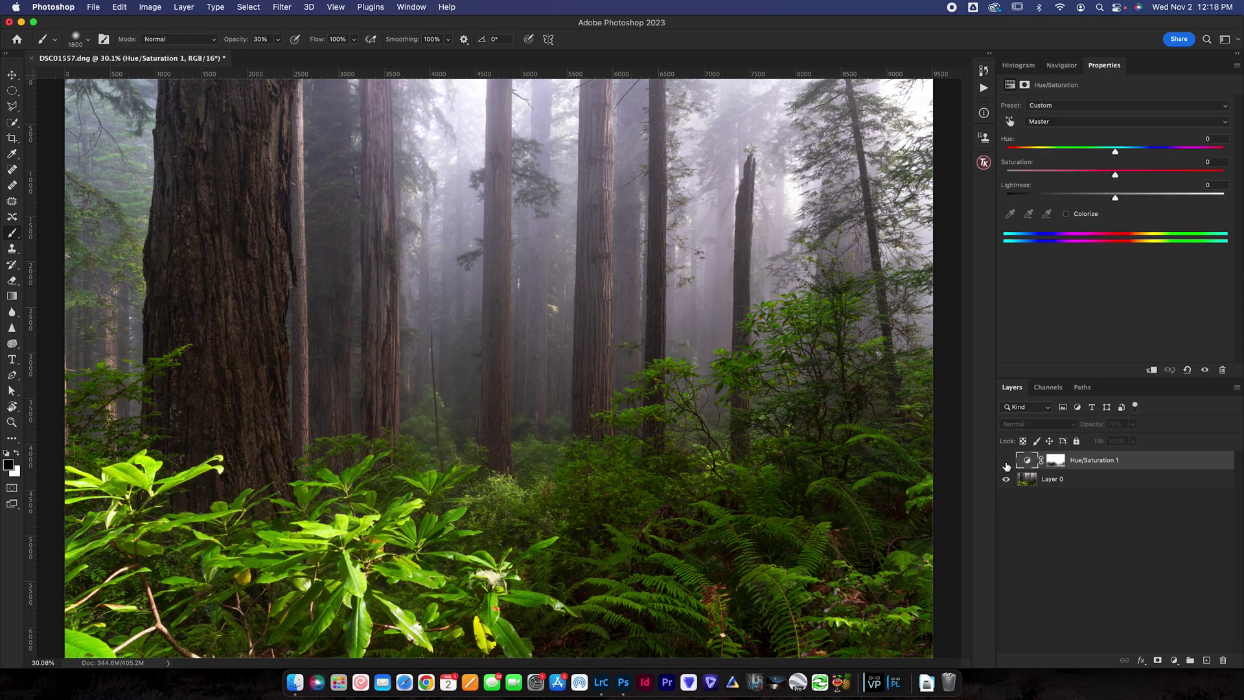
pyautogui.click(1005, 461)
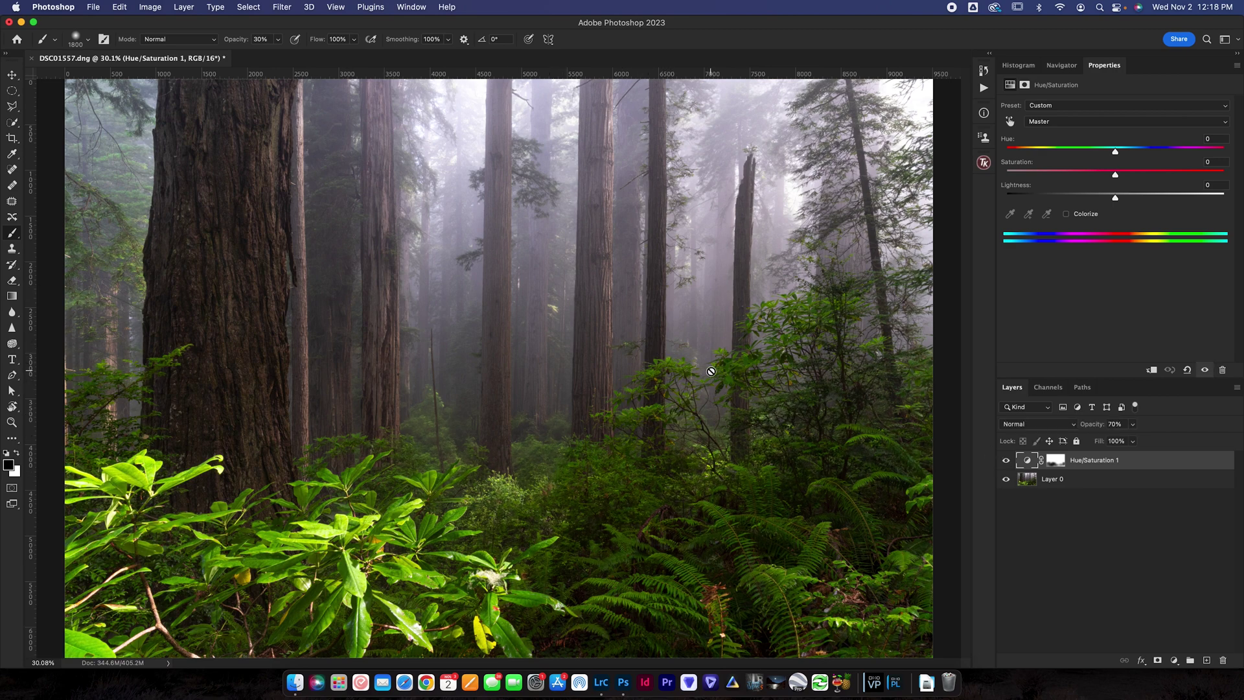
pyautogui.click(1007, 461)
pyautogui.click(1007, 461)
# Step: Add a Curves 1 S-curve (point at Input 61, Output 53), compare it, and select Layer 0
pyautogui.click(1175, 659)
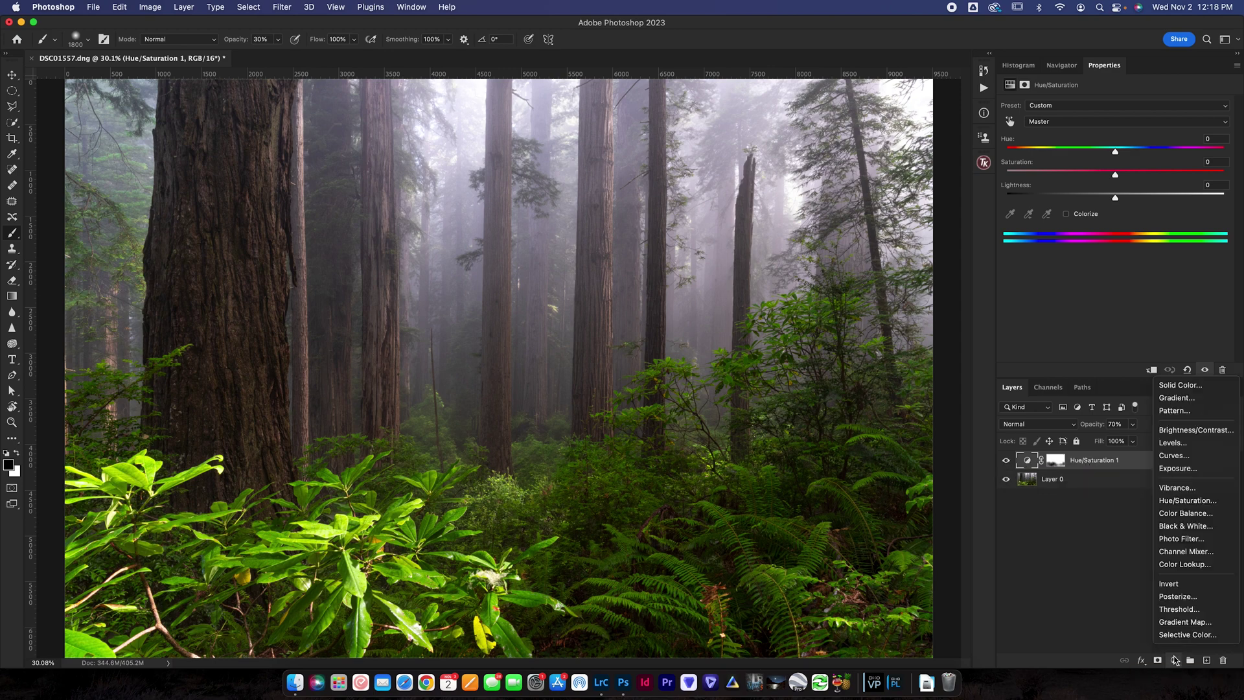
pyautogui.click(1180, 461)
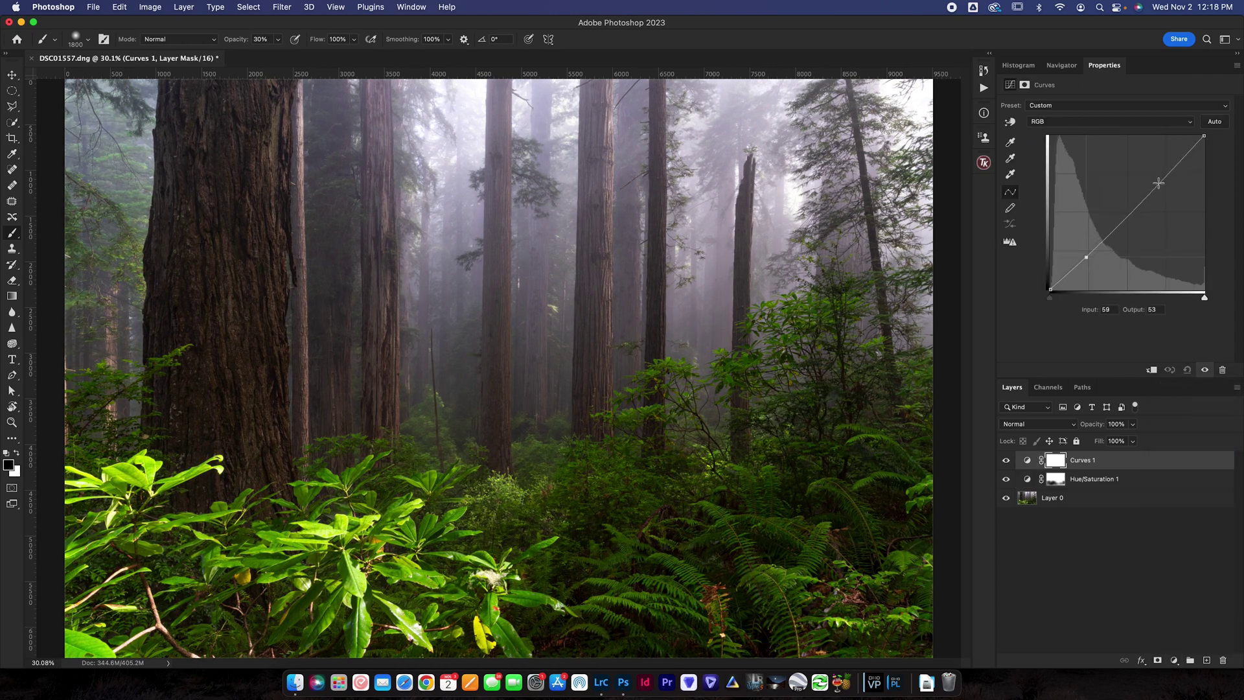
pyautogui.moveTo(1154, 185); pyautogui.dragTo(1153, 175)
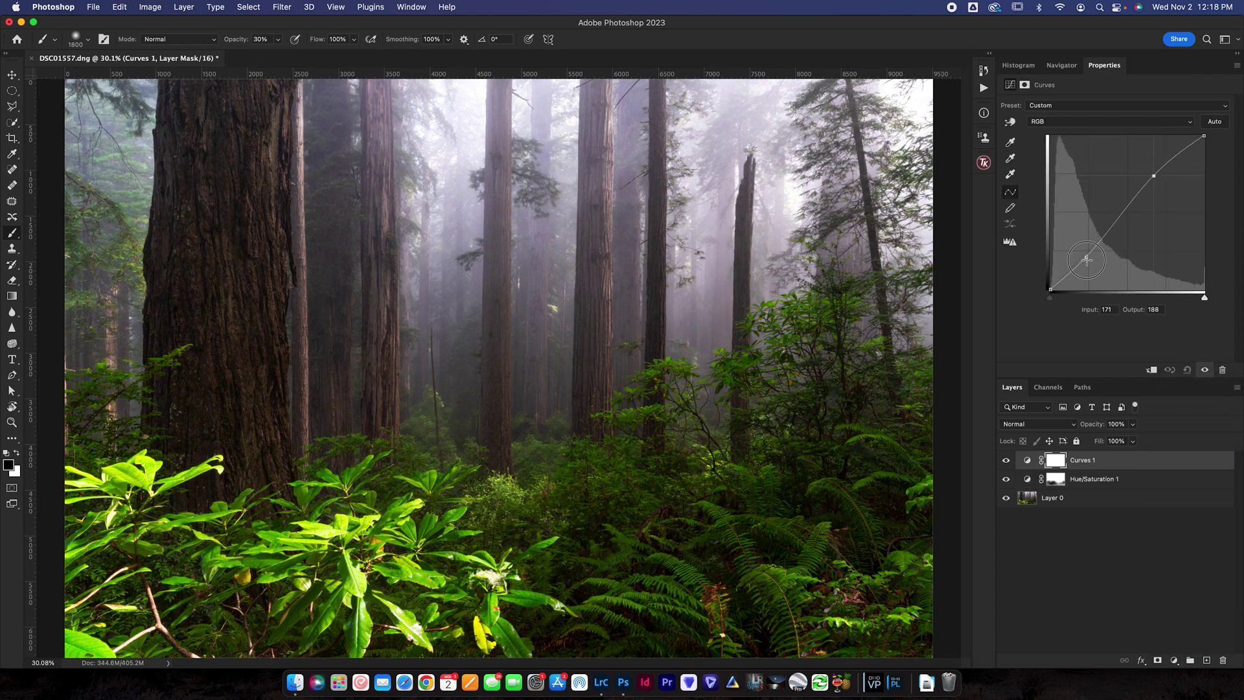
pyautogui.moveTo(1089, 256); pyautogui.dragTo(1087, 257)
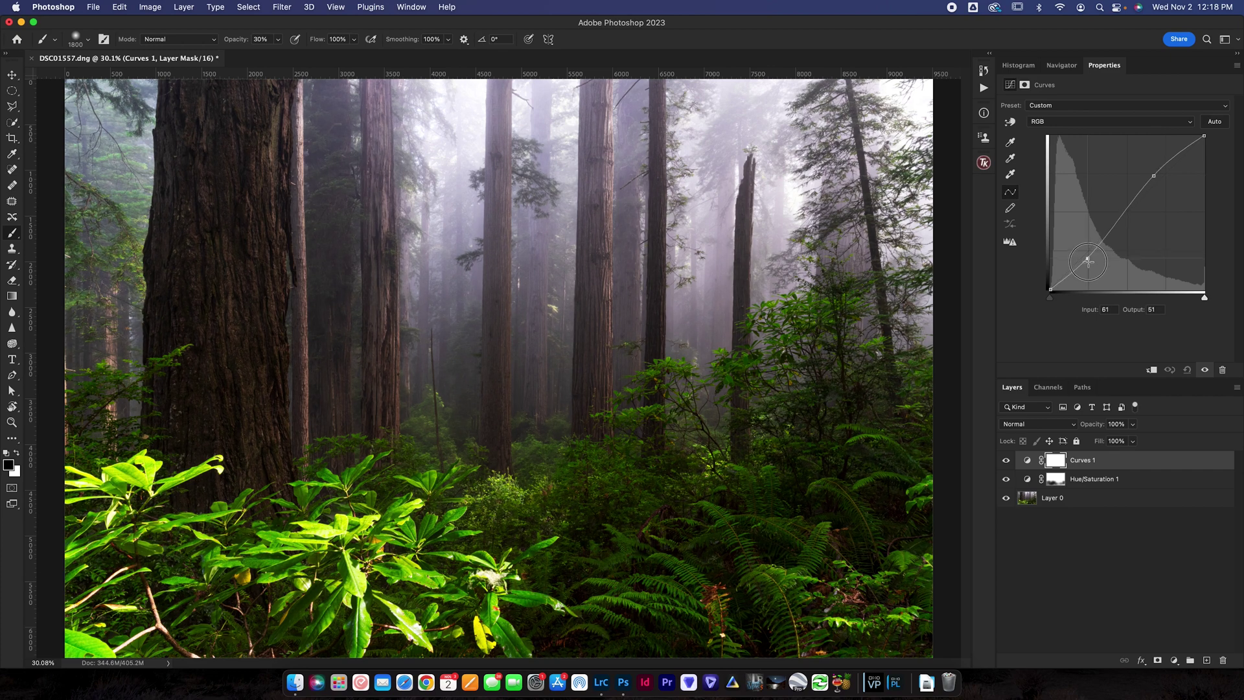
pyautogui.click(1005, 461)
pyautogui.click(1006, 460)
pyautogui.click(1031, 504)
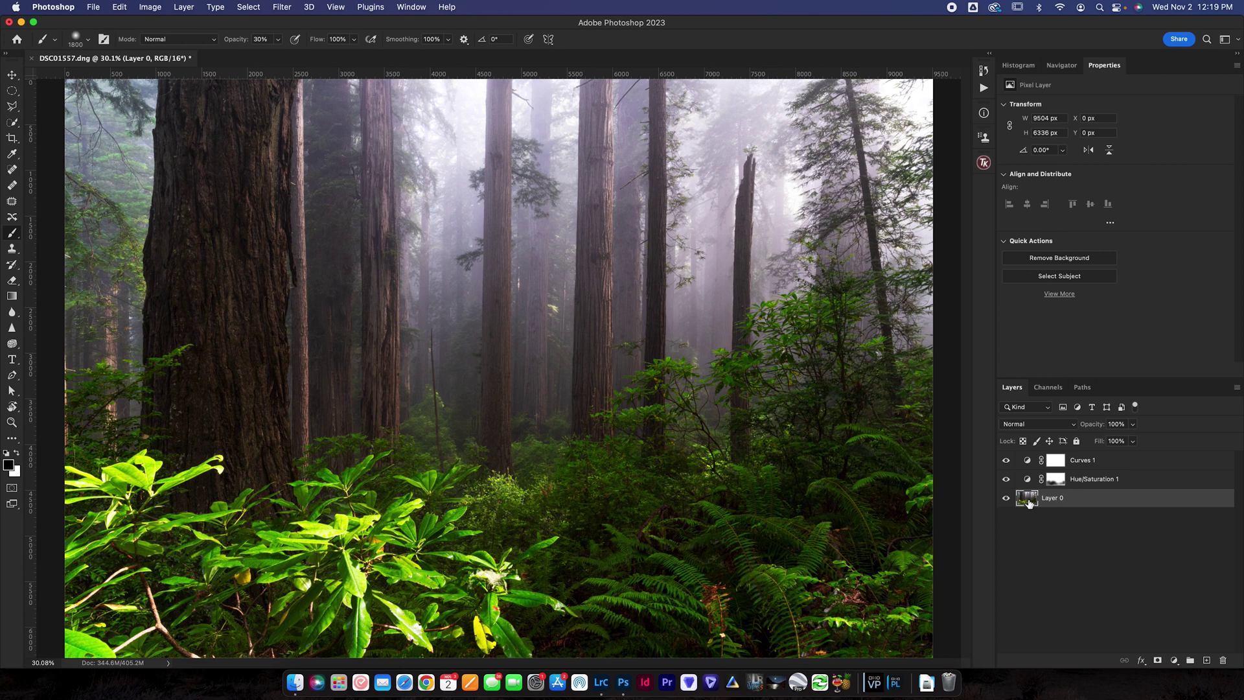